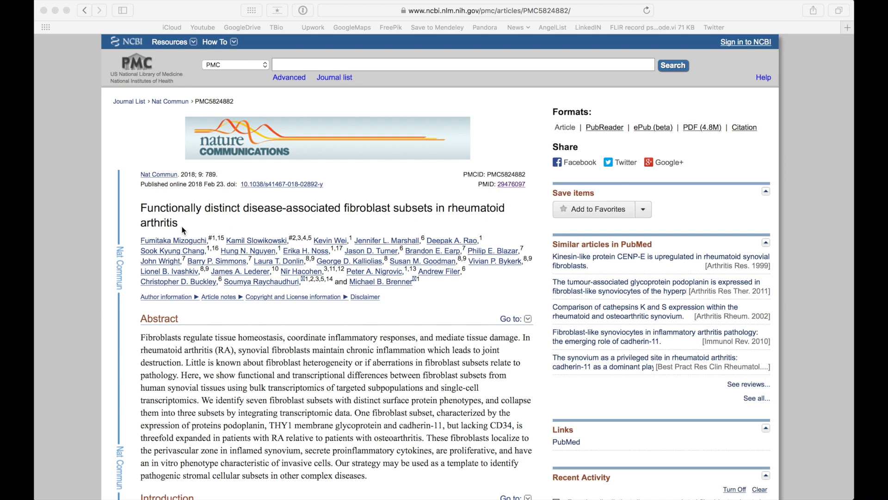
Examine the article's abstract and Fig. 2, including the single-cell RNA-seq heatmap and its caption.
{"action": "scroll", "coordinate": [197, 221], "scroll_direction": "down", "scroll_amount": 3}
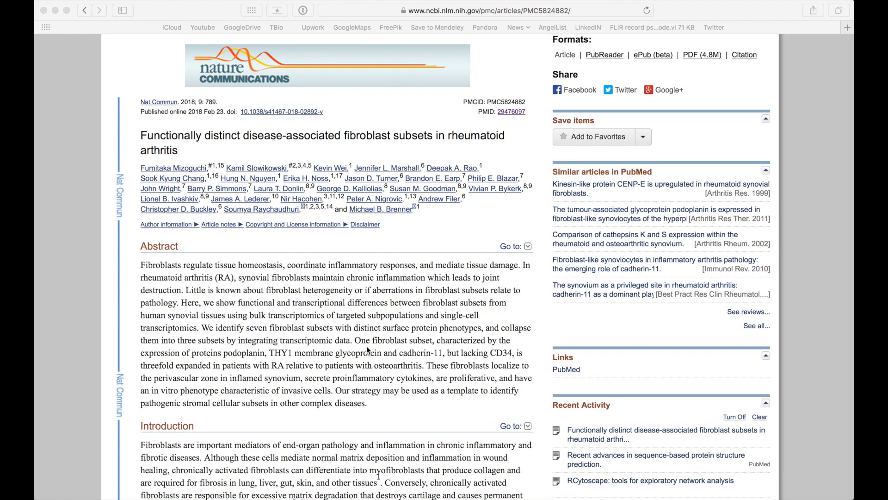
{"action": "scroll", "coordinate": [367, 346], "scroll_direction": "up", "scroll_amount": 3}
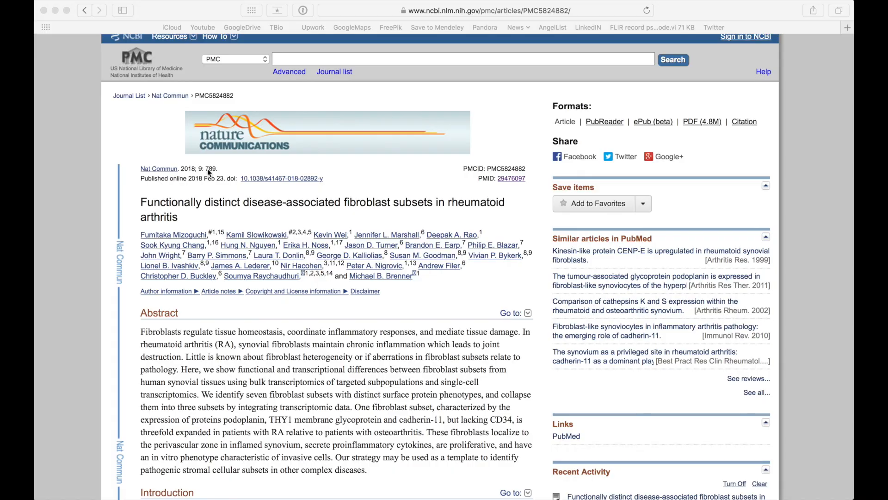
{"action": "scroll", "coordinate": [361, 224], "scroll_direction": "down", "scroll_amount": 10}
{"action": "scroll", "coordinate": [361, 225], "scroll_direction": "down", "scroll_amount": 15}
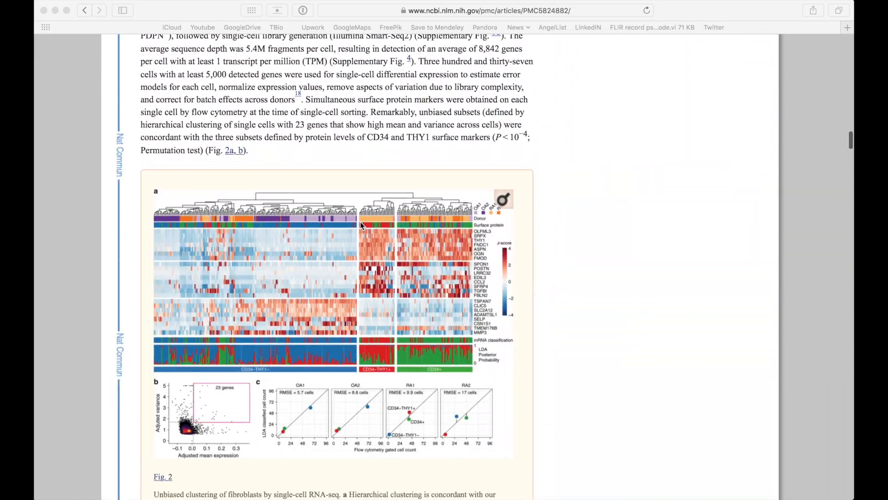
{"action": "scroll", "coordinate": [461, 326], "scroll_direction": "down", "scroll_amount": 5}
{"action": "scroll", "coordinate": [462, 325], "scroll_direction": "down", "scroll_amount": 2}
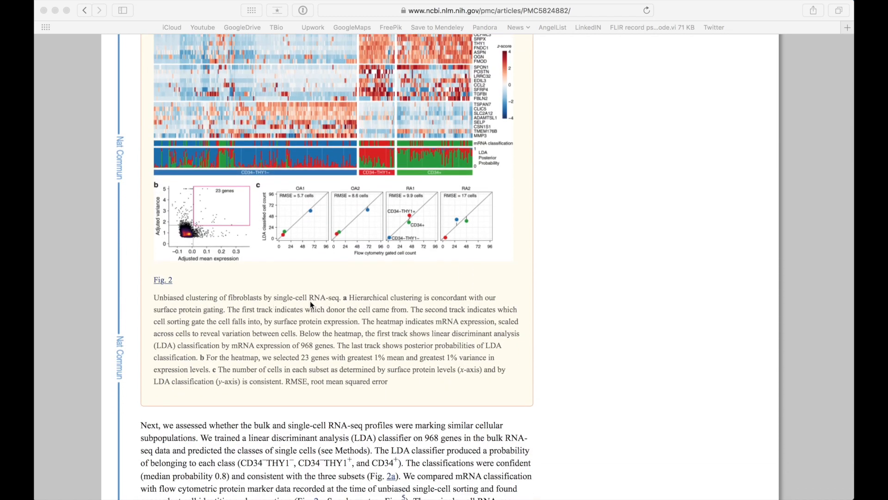
{"action": "scroll", "coordinate": [307, 306], "scroll_direction": "up", "scroll_amount": 10}
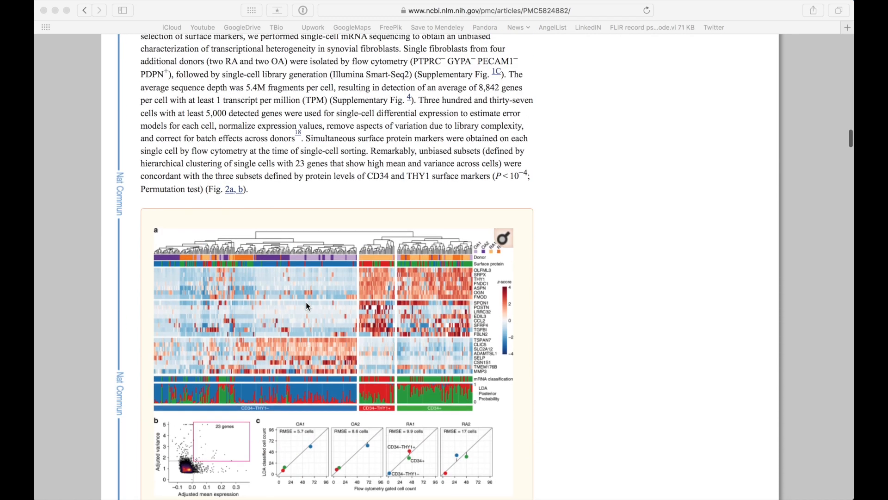
Skim the remaining results, including Figs. 3 and 5, and the Discussion up to the Methods section.
{"action": "scroll", "coordinate": [307, 305], "scroll_direction": "down", "scroll_amount": 9}
{"action": "scroll", "coordinate": [306, 306], "scroll_direction": "down", "scroll_amount": 15}
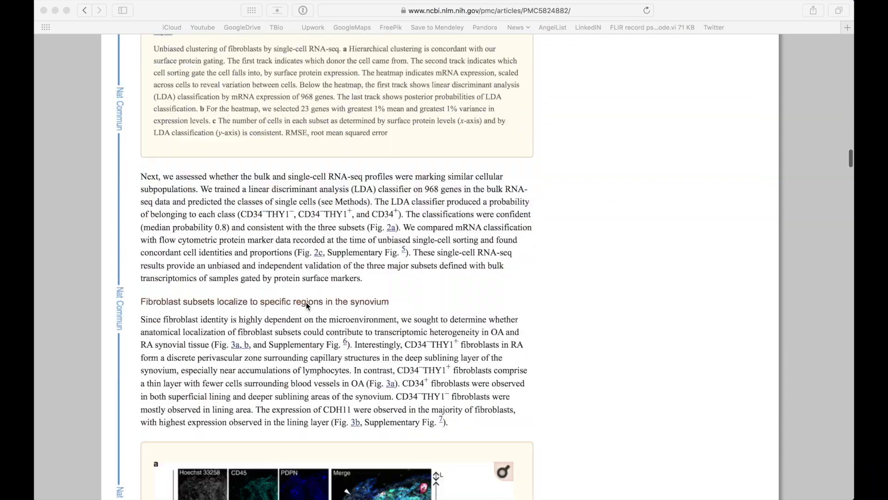
{"action": "scroll", "coordinate": [599, 291], "scroll_direction": "down", "scroll_amount": 12}
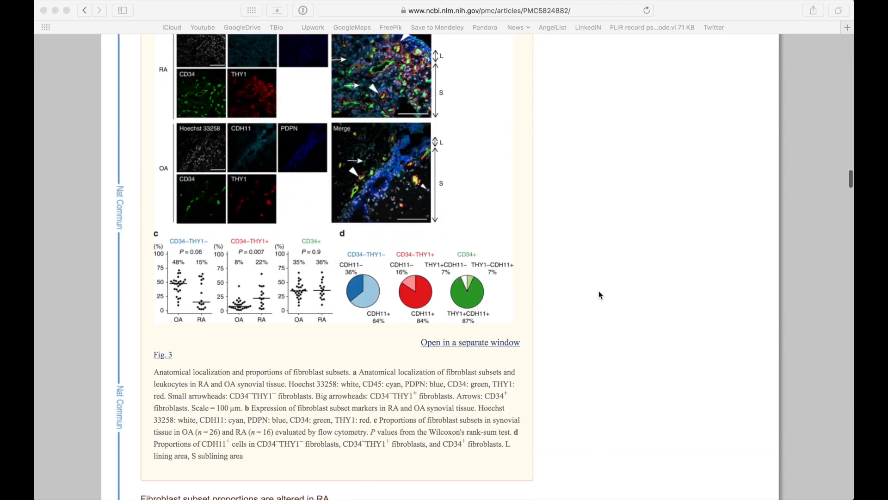
{"action": "scroll", "coordinate": [598, 292], "scroll_direction": "down", "scroll_amount": 15}
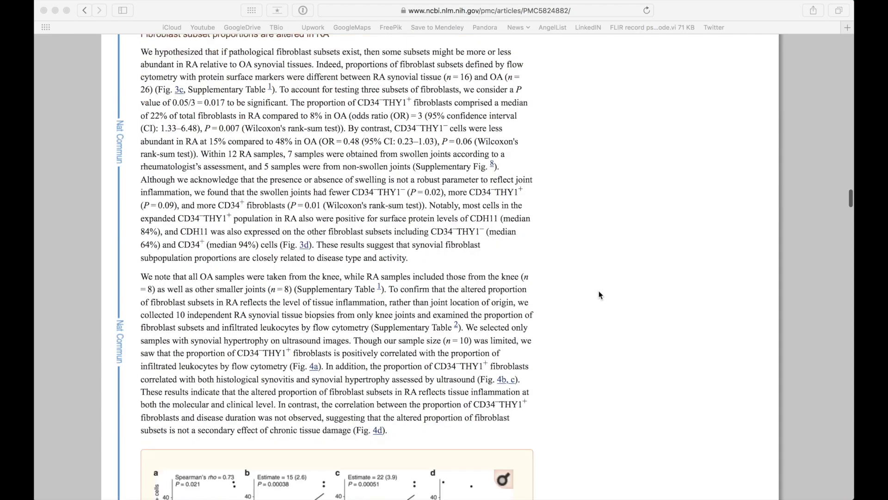
{"action": "scroll", "coordinate": [599, 294], "scroll_direction": "down", "scroll_amount": 15}
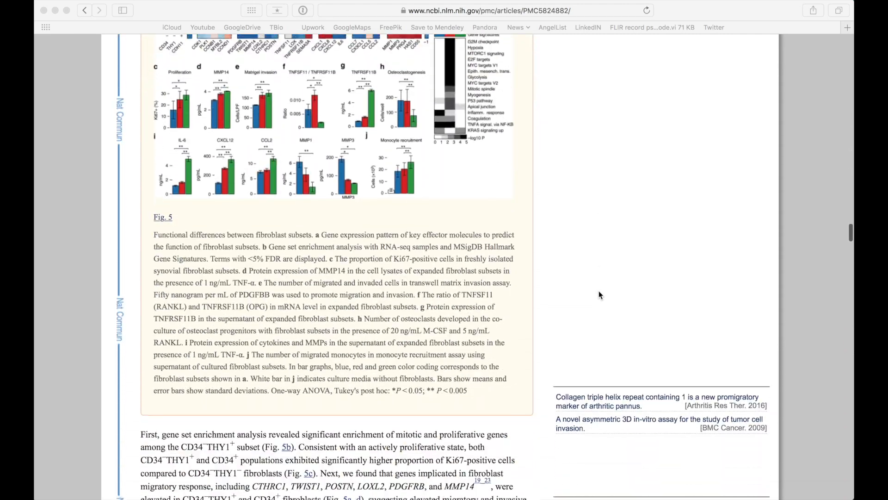
{"action": "scroll", "coordinate": [598, 294], "scroll_direction": "down", "scroll_amount": 15}
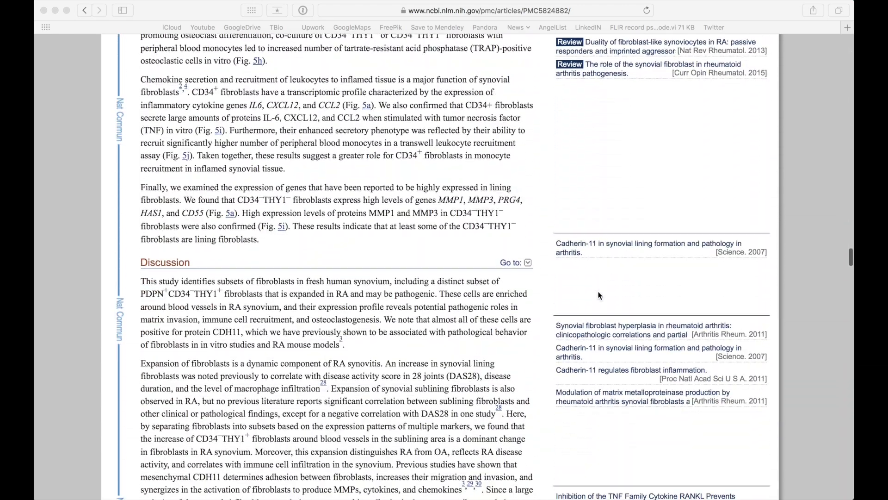
{"action": "scroll", "coordinate": [598, 294], "scroll_direction": "down", "scroll_amount": 8}
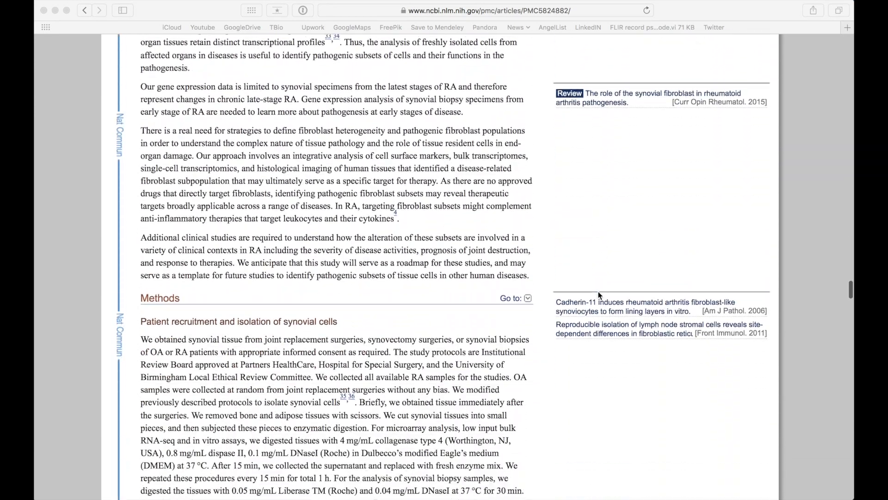
Review the Methods section, focusing on single-cell RNA-seq, differential expression with RNA-seq and principal components analysis.
{"action": "scroll", "coordinate": [351, 329], "scroll_direction": "down", "scroll_amount": 15}
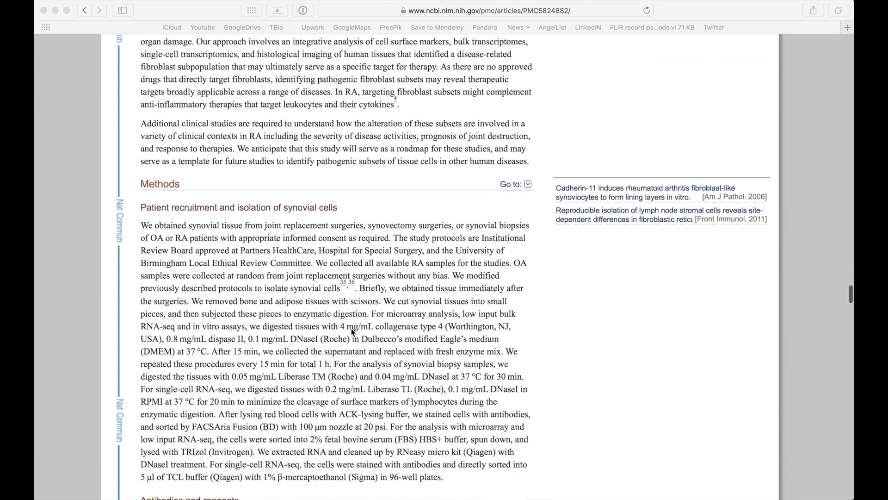
{"action": "scroll", "coordinate": [351, 328], "scroll_direction": "down", "scroll_amount": 6}
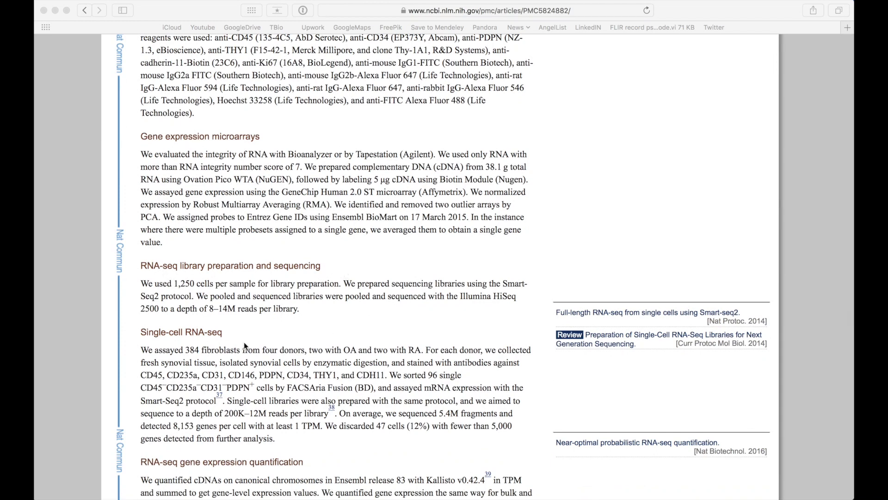
{"action": "scroll", "coordinate": [244, 343], "scroll_direction": "down", "scroll_amount": 3}
{"action": "scroll", "coordinate": [244, 343], "scroll_direction": "down", "scroll_amount": 10}
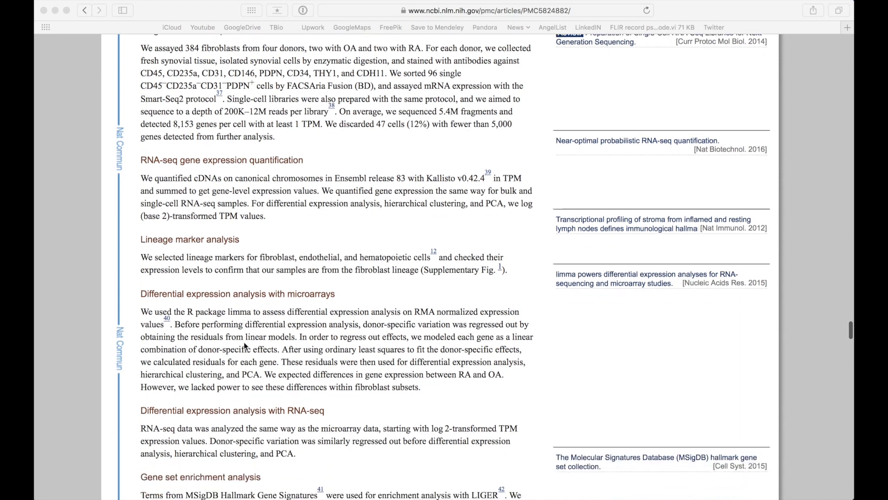
{"action": "scroll", "coordinate": [243, 343], "scroll_direction": "down", "scroll_amount": 4}
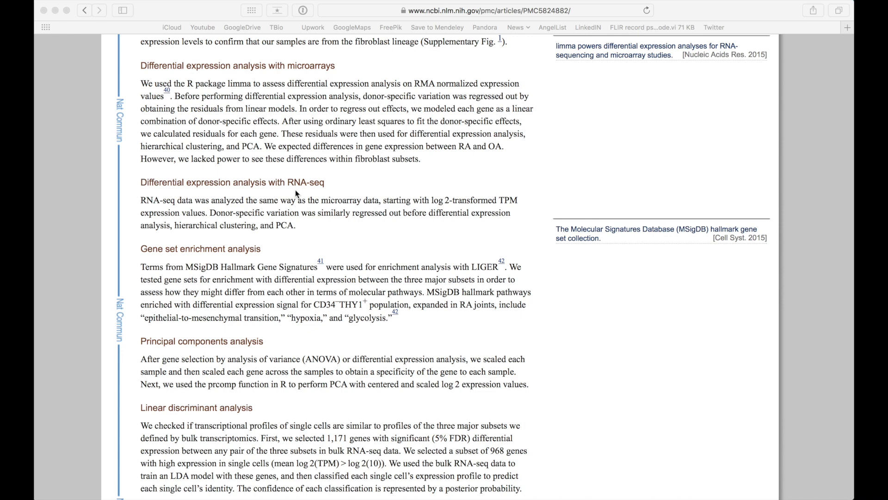
{"action": "scroll", "coordinate": [369, 291], "scroll_direction": "down", "scroll_amount": 2}
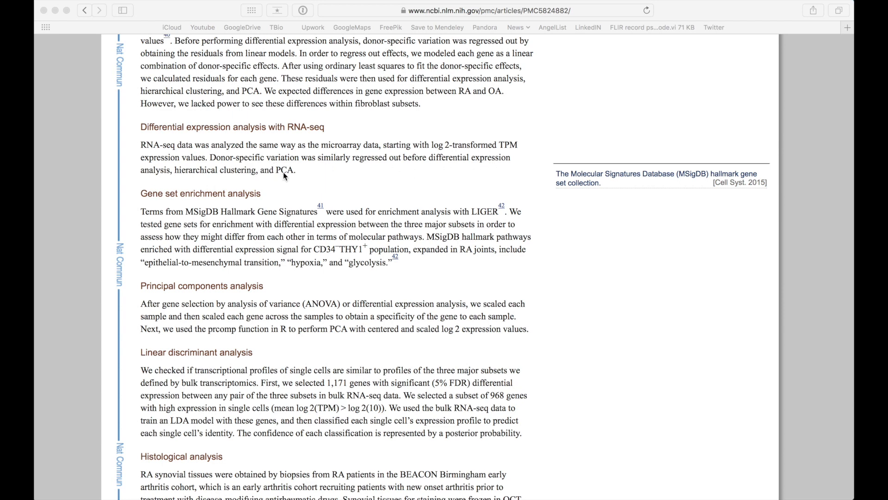
{"action": "scroll", "coordinate": [261, 220], "scroll_direction": "down", "scroll_amount": 2}
{"action": "scroll", "coordinate": [260, 223], "scroll_direction": "down", "scroll_amount": 10}
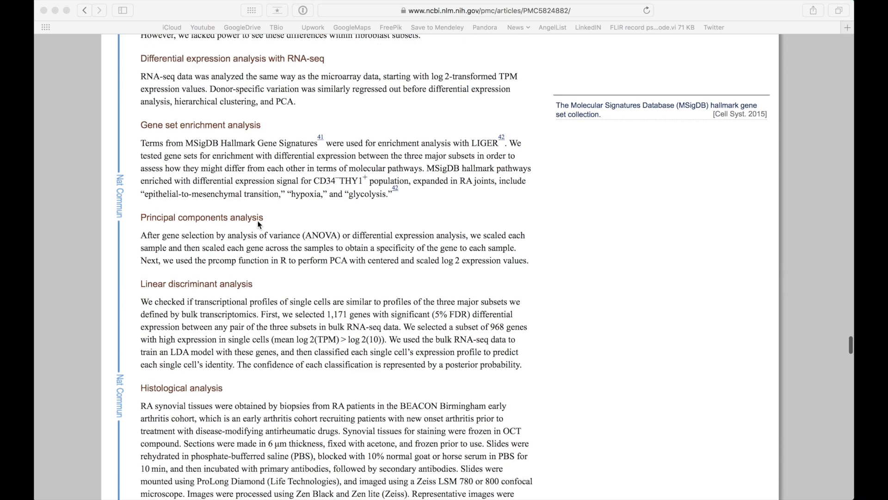
{"action": "scroll", "coordinate": [260, 225], "scroll_direction": "down", "scroll_amount": 20}
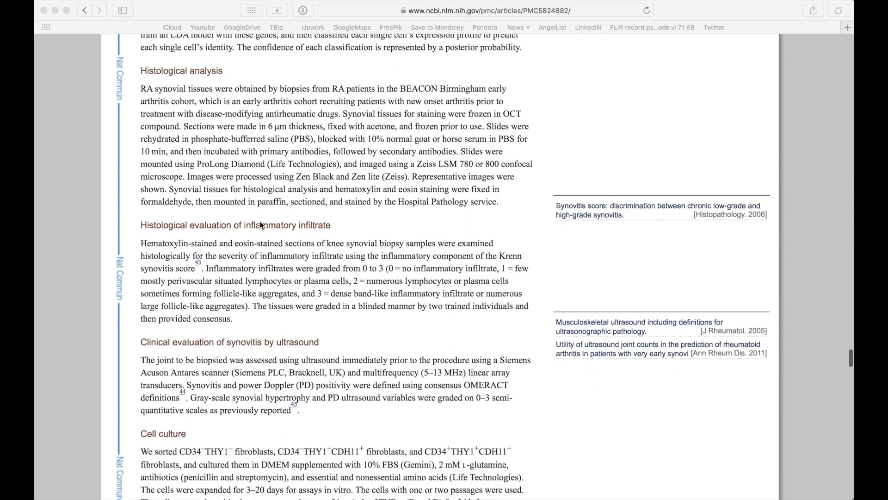
{"action": "scroll", "coordinate": [261, 224], "scroll_direction": "down", "scroll_amount": 18}
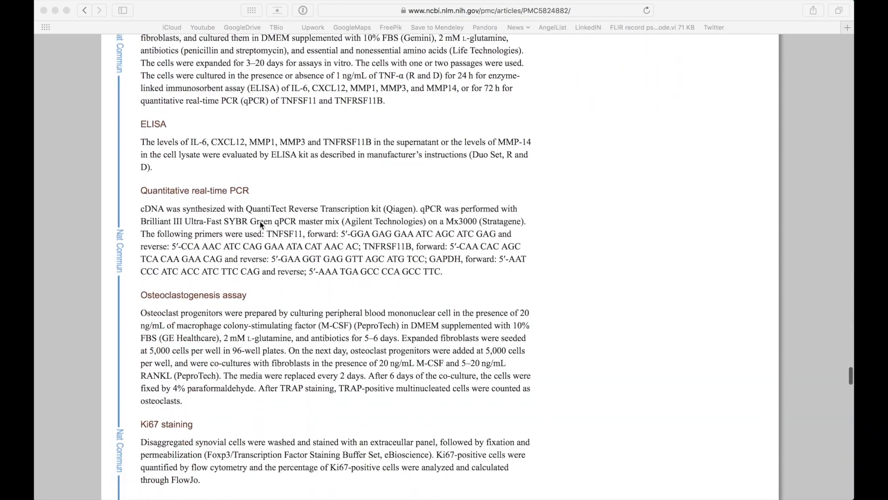
Open the GEO record GSE109450 cited in the article's Data availability section.
{"action": "scroll", "coordinate": [261, 225], "scroll_direction": "down", "scroll_amount": 7}
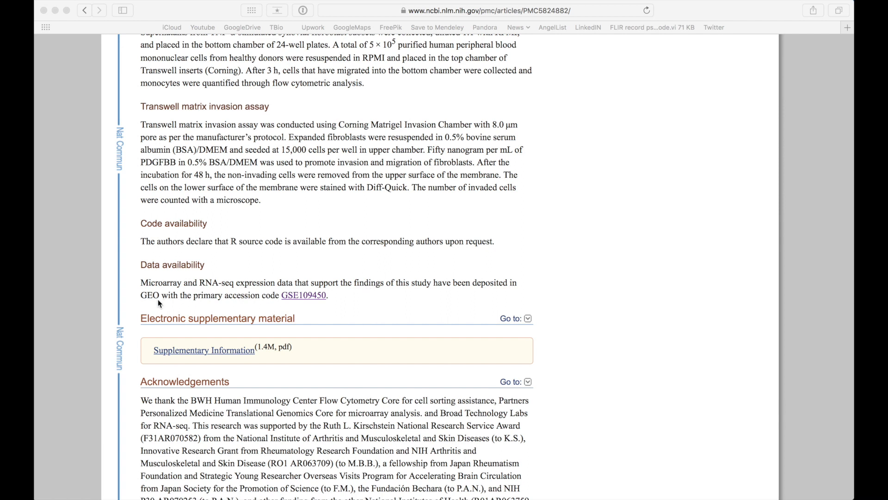
{"action": "left_click", "coordinate": [327, 295]}
{"action": "left_click", "coordinate": [312, 296]}
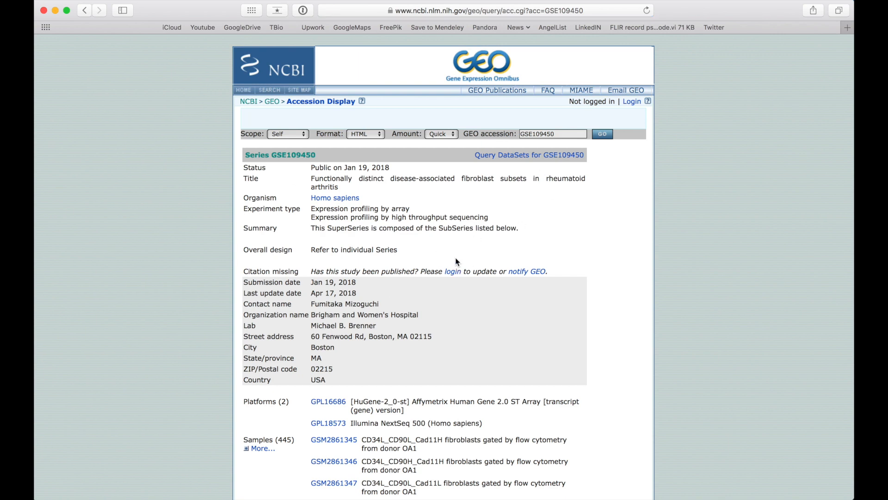
Open the RNA-seq SubSeries GSE109448 from the SuperSeries record.
{"action": "scroll", "coordinate": [456, 260], "scroll_direction": "down", "scroll_amount": 1}
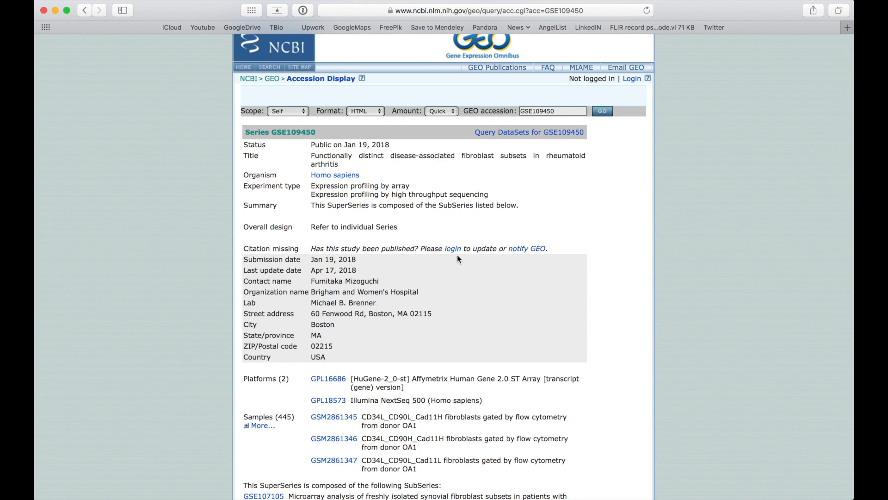
{"action": "scroll", "coordinate": [457, 255], "scroll_direction": "down", "scroll_amount": 8}
{"action": "scroll", "coordinate": [464, 253], "scroll_direction": "down", "scroll_amount": 3}
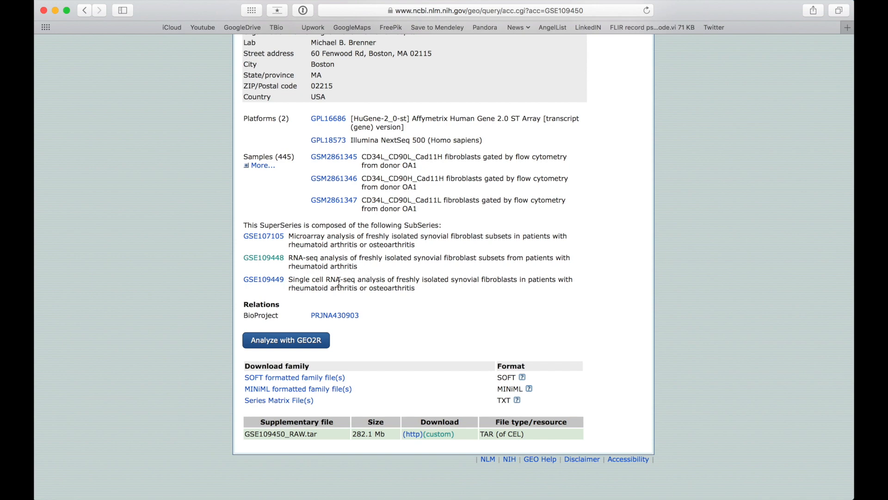
{"action": "left_click", "coordinate": [257, 258]}
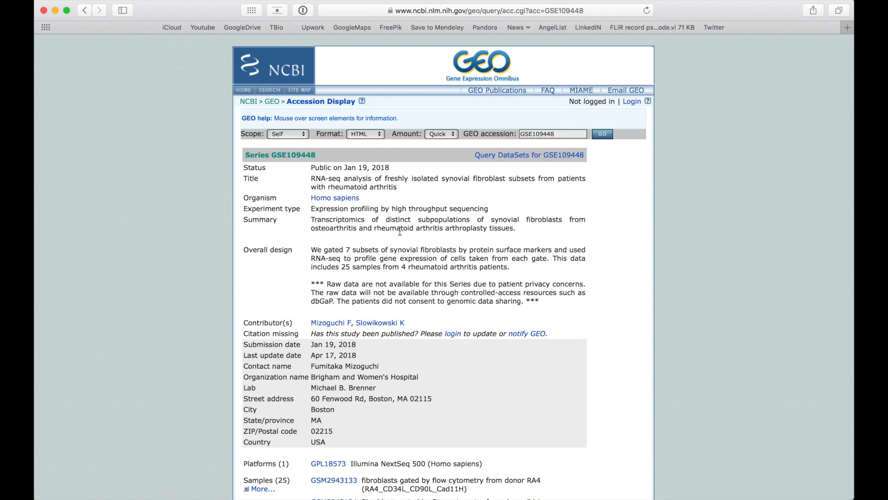
Read the summary and overall design of the RNA-seq series and expand its full sample list.
{"action": "left_click_drag", "start_coordinate": [415, 229], "coordinate": [515, 228]}
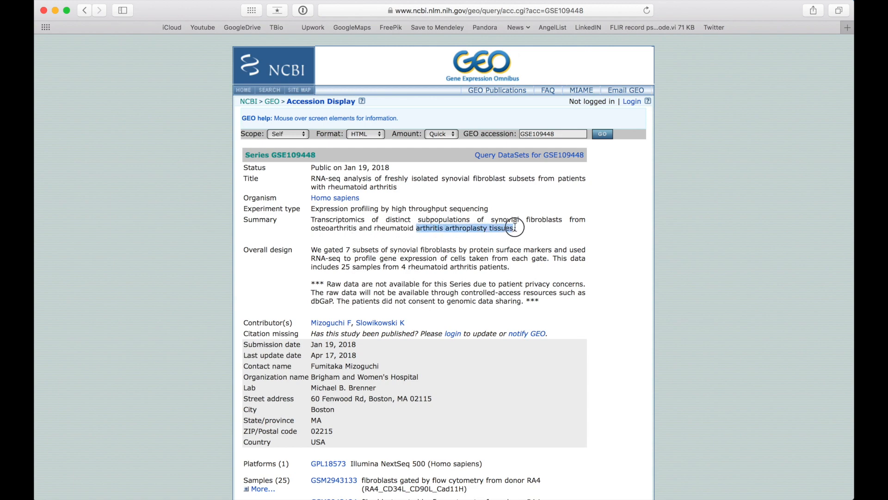
{"action": "left_click", "coordinate": [348, 284]}
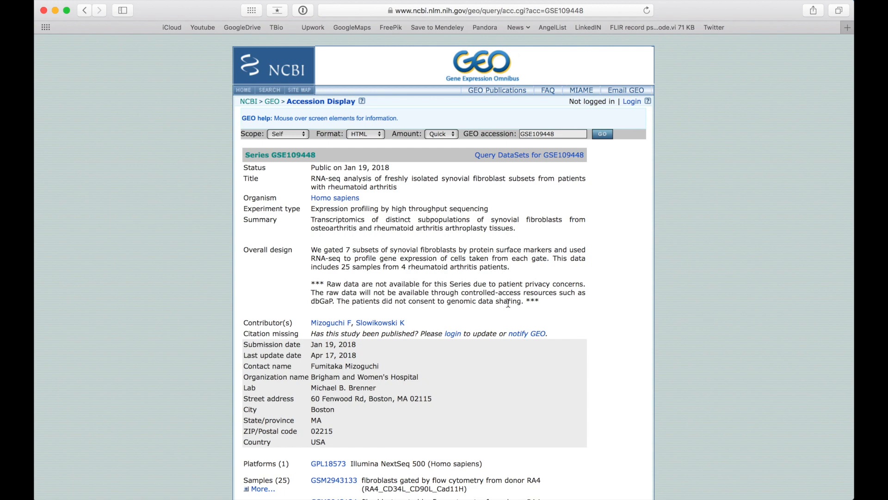
{"action": "scroll", "coordinate": [508, 302], "scroll_direction": "down", "scroll_amount": 5}
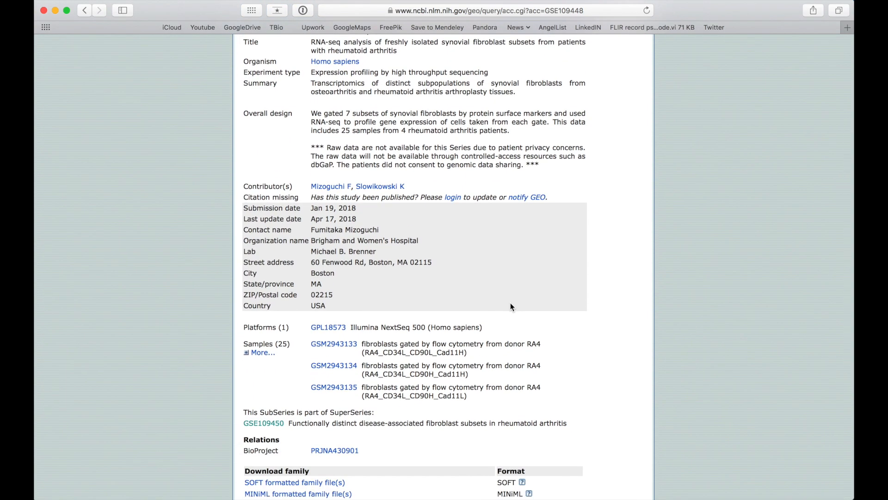
{"action": "left_click", "coordinate": [259, 352]}
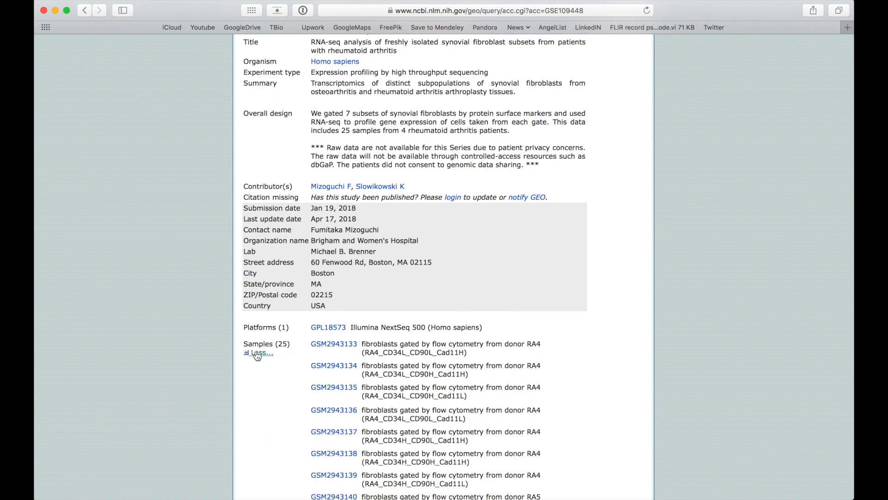
Examine the expanded sample list, comparing the donor labels and the CD34, CD90 and Cad11 gates.
{"action": "scroll", "coordinate": [234, 339], "scroll_direction": "down", "scroll_amount": 2}
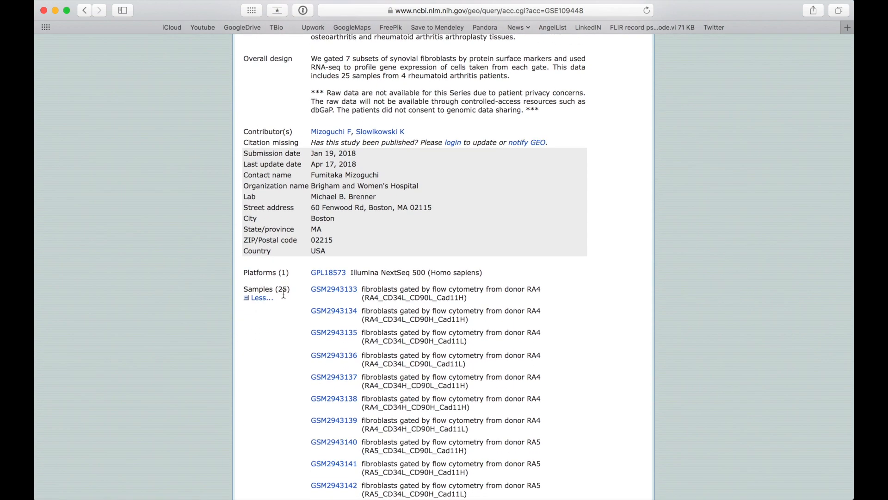
{"action": "scroll", "coordinate": [339, 346], "scroll_direction": "down", "scroll_amount": 1}
{"action": "scroll", "coordinate": [337, 343], "scroll_direction": "down", "scroll_amount": 10}
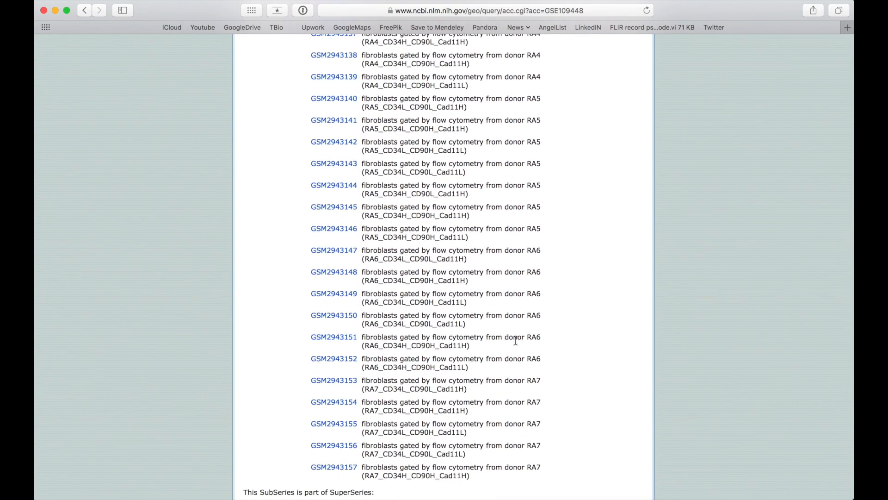
{"action": "left_click_drag", "start_coordinate": [530, 338], "coordinate": [540, 337]}
{"action": "left_click", "coordinate": [523, 337]}
{"action": "scroll", "coordinate": [491, 334], "scroll_direction": "down", "scroll_amount": 2}
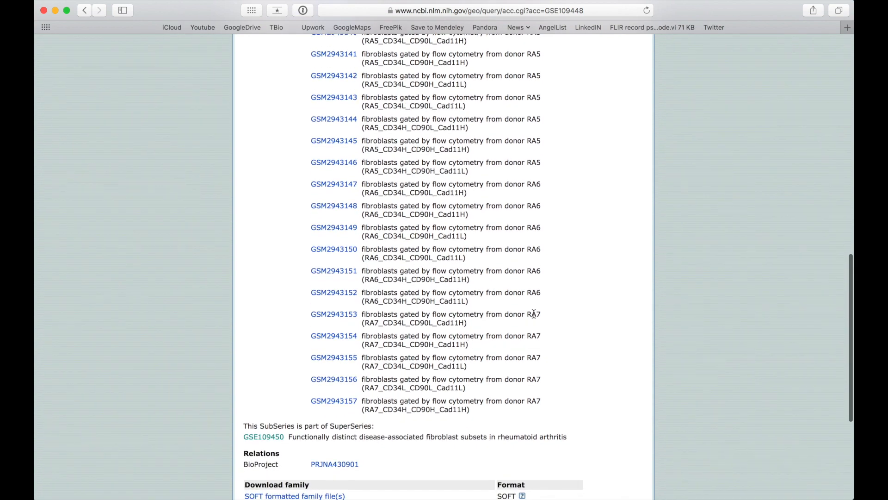
{"action": "scroll", "coordinate": [535, 264], "scroll_direction": "up", "scroll_amount": 4}
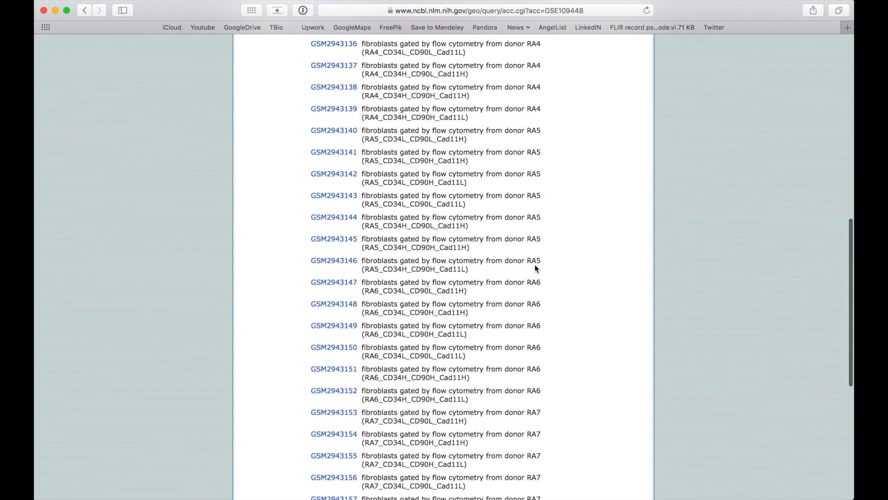
{"action": "scroll", "coordinate": [534, 265], "scroll_direction": "up", "scroll_amount": 2}
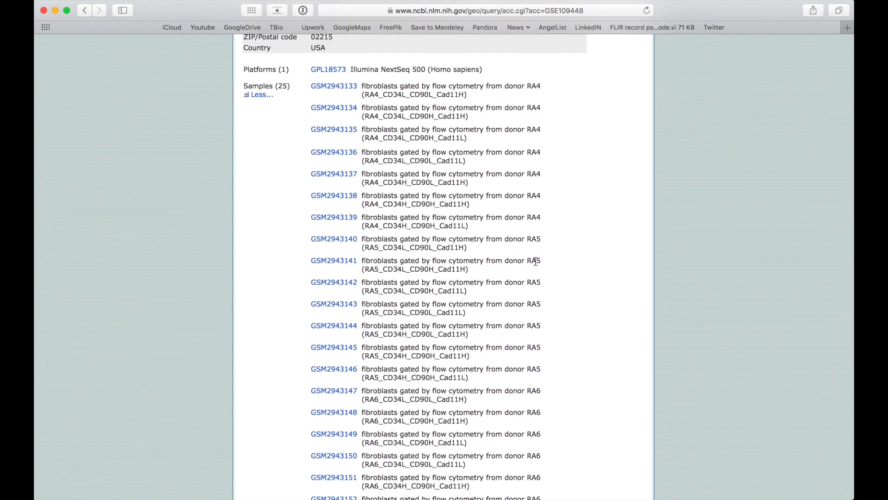
Download and open the supplementary file GSE109448_rnaseq_gene_counts.tsv.gz, and widen its text window to show longer rows.
{"action": "scroll", "coordinate": [537, 260], "scroll_direction": "down", "scroll_amount": 8}
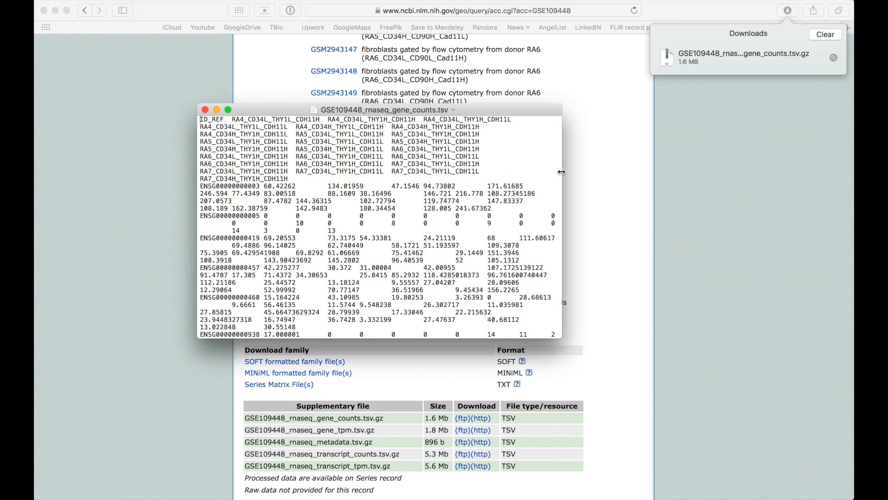
{"action": "left_click_drag", "start_coordinate": [579, 156], "coordinate": [829, 155]}
{"action": "left_click_drag", "start_coordinate": [198, 193], "coordinate": [88, 193]}
{"action": "left_click_drag", "start_coordinate": [193, 113], "coordinate": [214, 92]}
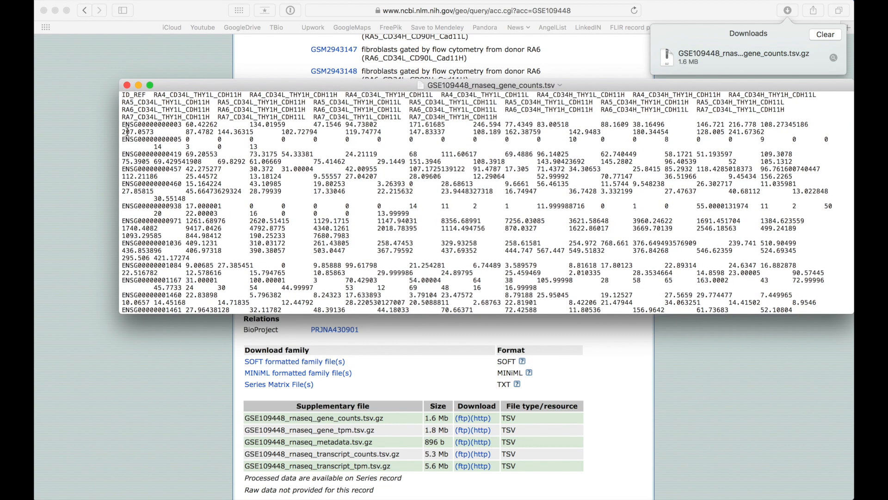
Examine the first gene's identifier and counts in the text file, and return to the supplementary file list on the GEO page.
{"action": "left_click_drag", "start_coordinate": [122, 125], "coordinate": [218, 125]}
{"action": "left_click_drag", "start_coordinate": [212, 84], "coordinate": [309, 197]}
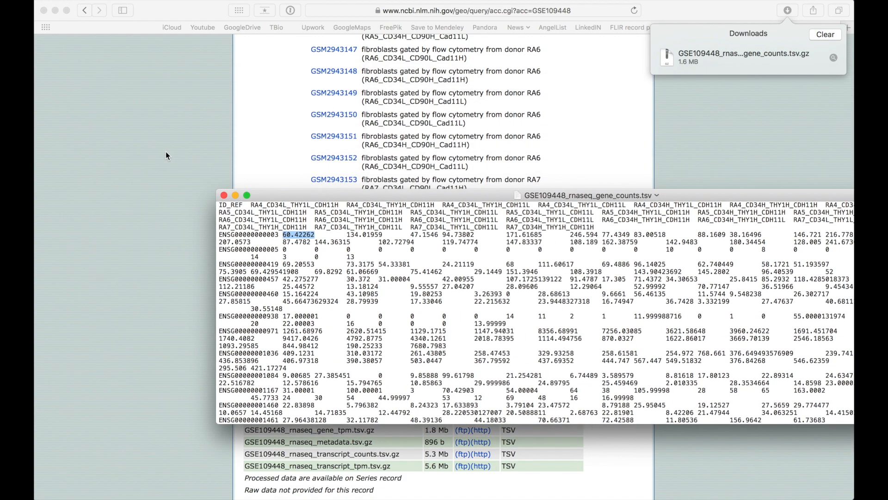
{"action": "left_click", "coordinate": [166, 151]}
{"action": "scroll", "coordinate": [439, 218], "scroll_direction": "down", "scroll_amount": 5}
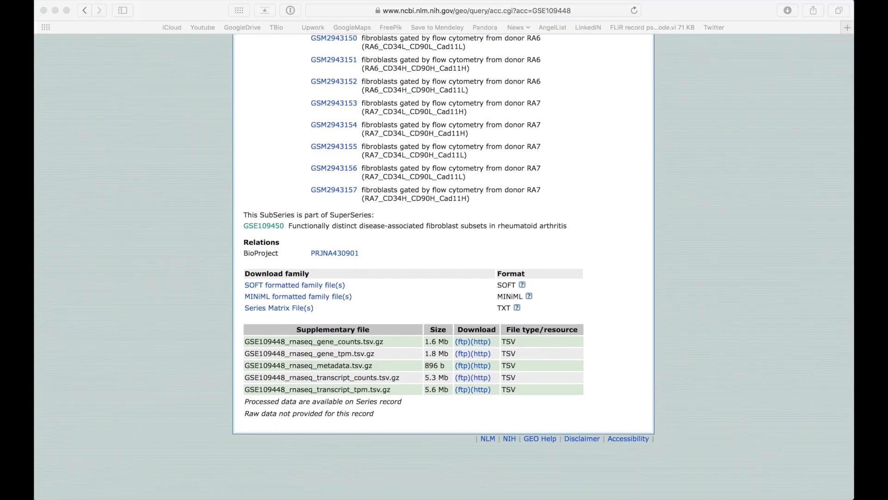
Open the gene counts file in Excel and widen column A to show the full gene identifiers.
{"action": "left_click_drag", "start_coordinate": [35, 202], "coordinate": [341, 17]}
{"action": "double_click", "coordinate": [83, 91]}
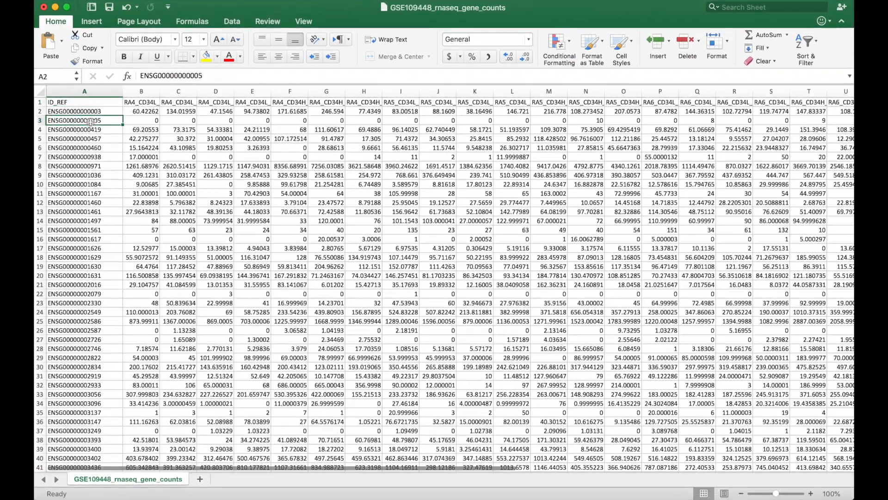
{"action": "left_click", "coordinate": [89, 131]}
{"action": "left_click", "coordinate": [93, 147]}
Widen columns B and C to show their full sample names, and look through the expression values beneath them.
{"action": "left_click_drag", "start_coordinate": [160, 91], "coordinate": [211, 92]}
{"action": "left_click", "coordinate": [171, 113]}
{"action": "left_click", "coordinate": [171, 120]}
{"action": "left_click", "coordinate": [172, 138]}
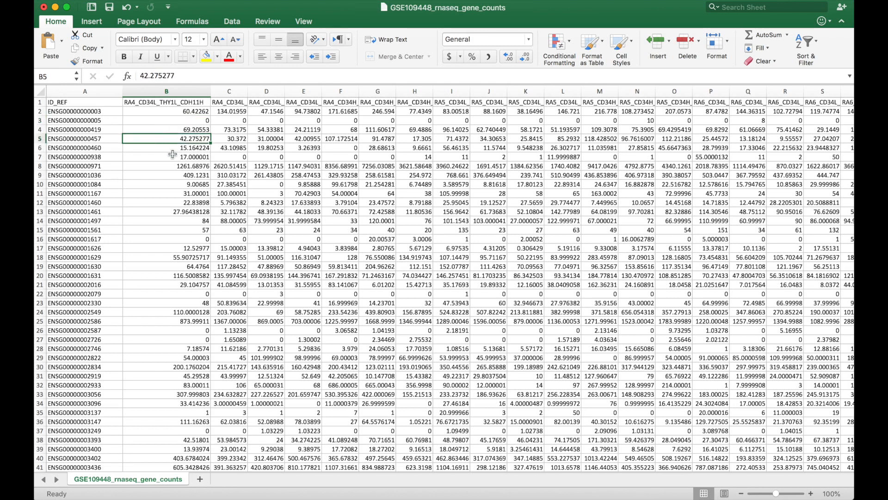
{"action": "left_click", "coordinate": [176, 157]}
{"action": "left_click", "coordinate": [180, 171]}
{"action": "left_click", "coordinate": [227, 150]}
{"action": "left_click_drag", "start_coordinate": [248, 92], "coordinate": [281, 92]}
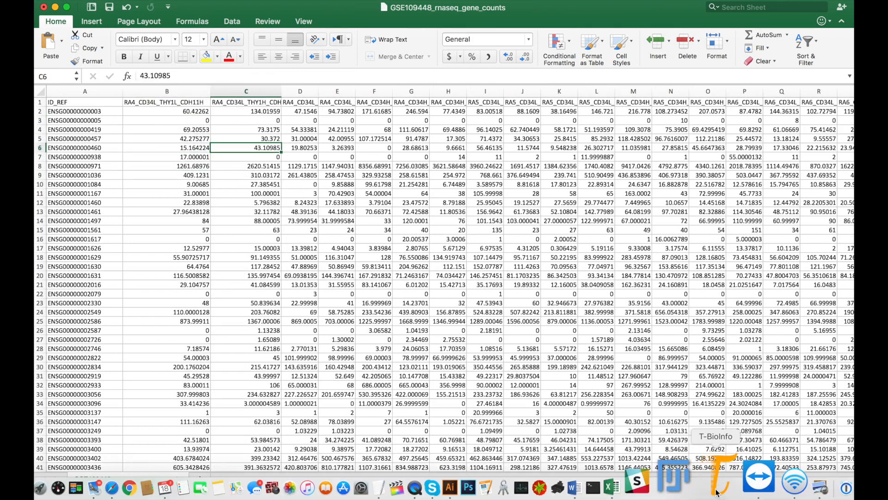
Switch to T-BioInfo, open Unsupervised Analysis under Data Mining, dismiss its instructions and bring up the file upload form.
{"action": "left_click", "coordinate": [716, 491]}
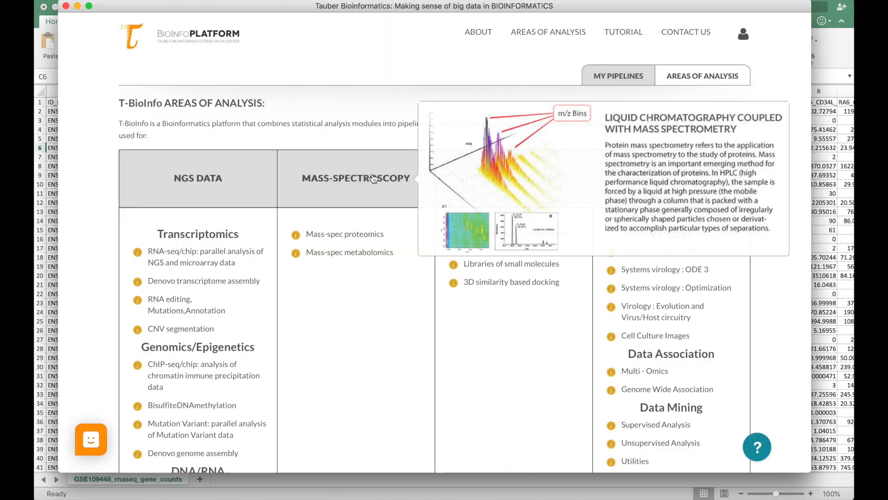
{"action": "scroll", "coordinate": [283, 205], "scroll_direction": "down", "scroll_amount": 1}
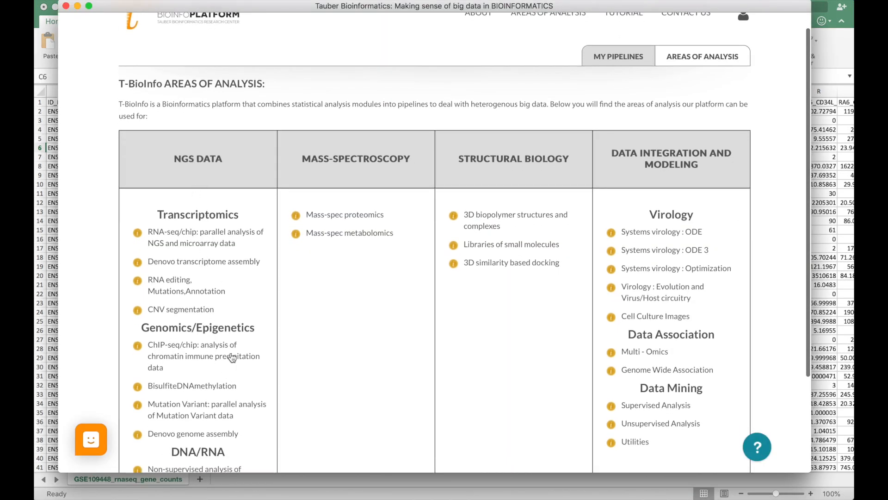
{"action": "scroll", "coordinate": [233, 354], "scroll_direction": "down", "scroll_amount": 1}
{"action": "scroll", "coordinate": [233, 352], "scroll_direction": "down", "scroll_amount": 4}
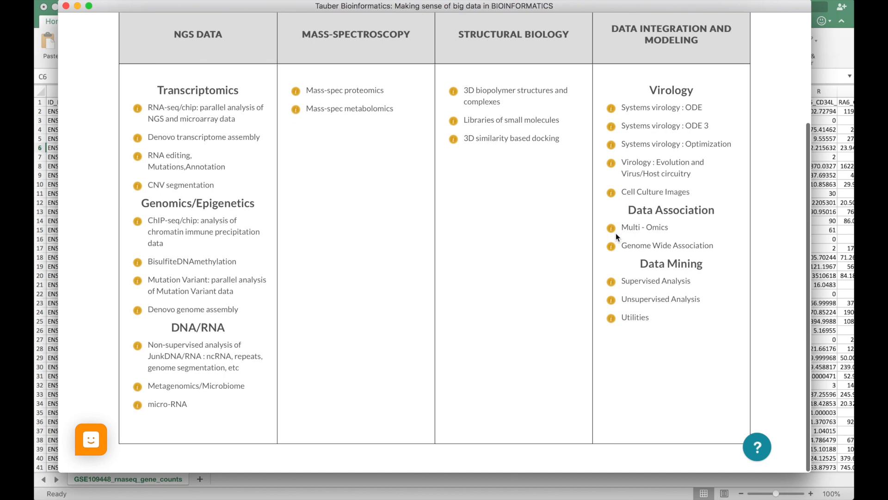
{"action": "left_click", "coordinate": [658, 301]}
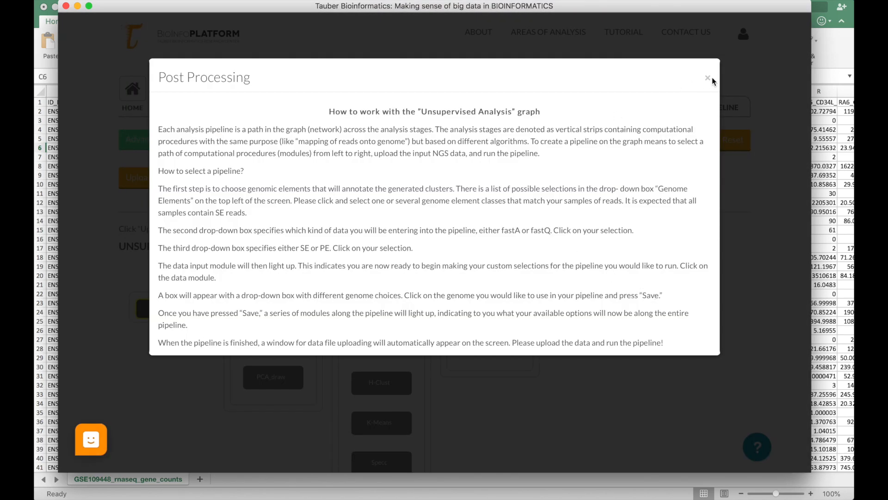
{"action": "left_click", "coordinate": [711, 79]}
{"action": "scroll", "coordinate": [395, 188], "scroll_direction": "down", "scroll_amount": 1}
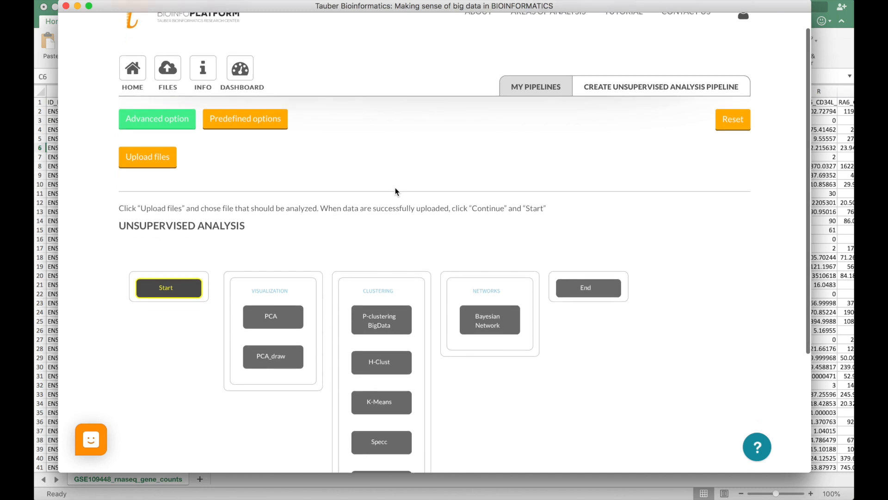
{"action": "left_click", "coordinate": [155, 166]}
{"action": "scroll", "coordinate": [287, 184], "scroll_direction": "down", "scroll_amount": 2}
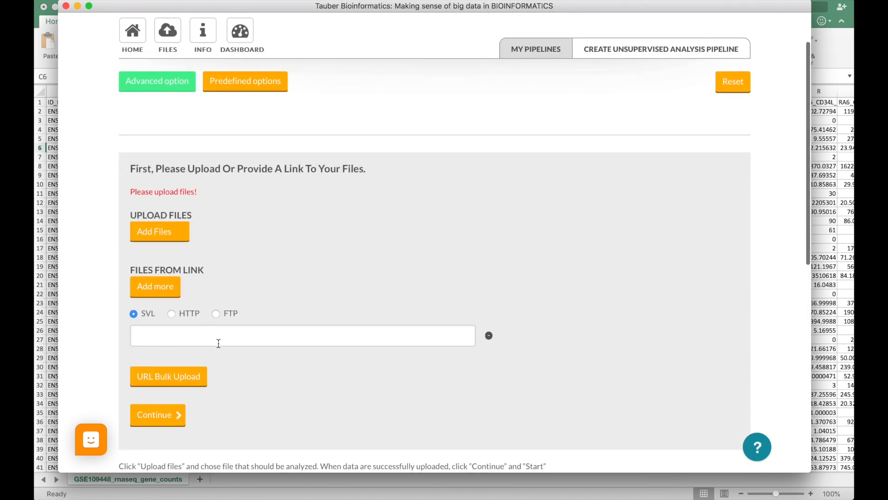
{"action": "scroll", "coordinate": [220, 341], "scroll_direction": "down", "scroll_amount": 1}
Try the HTTP and FTP link sources in the upload form and switch back to SVL.
{"action": "left_click", "coordinate": [146, 314]}
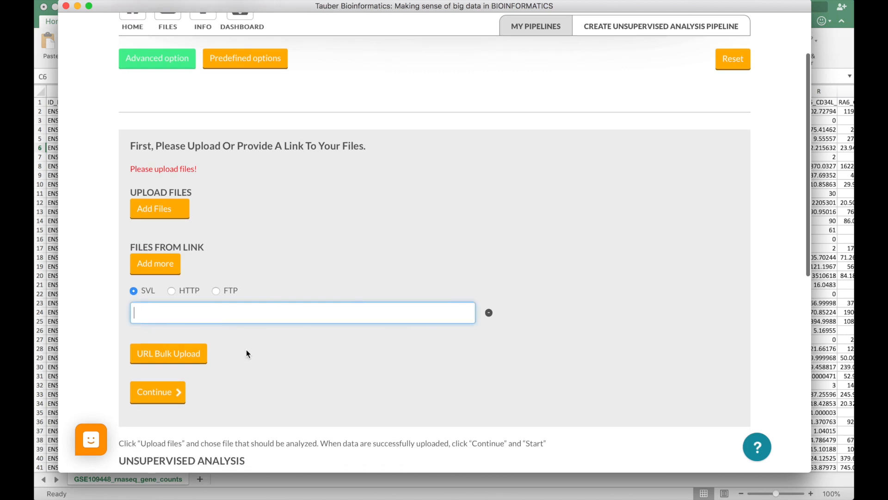
{"action": "left_click", "coordinate": [171, 292]}
{"action": "left_click", "coordinate": [216, 291]}
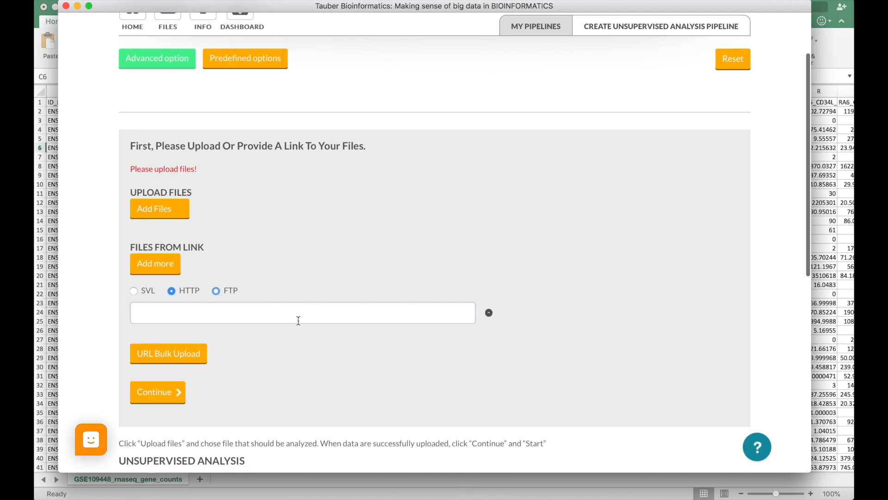
{"action": "left_click", "coordinate": [134, 292]}
{"action": "left_click", "coordinate": [136, 311]}
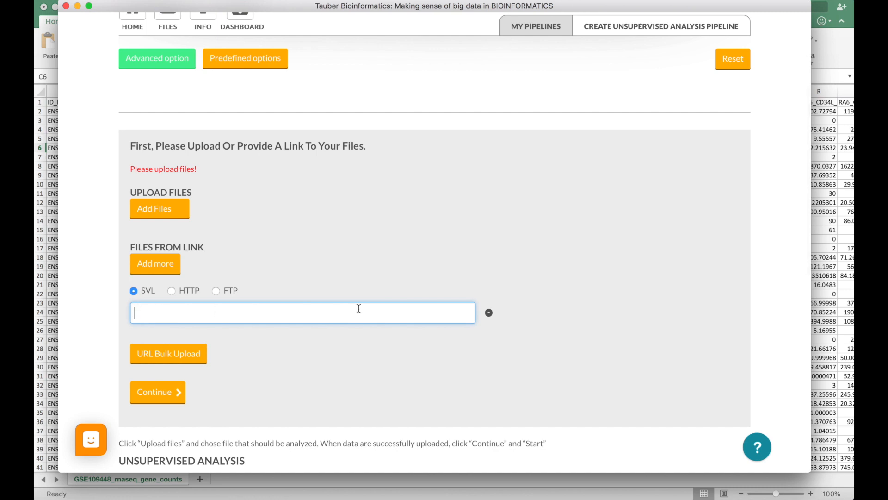
Rename the downloaded counts file in Finder to GSE109448_rnaseq_gene_counts.txt, accepting the .txt extension.
{"action": "mouse_move", "coordinate": [352, 489]}
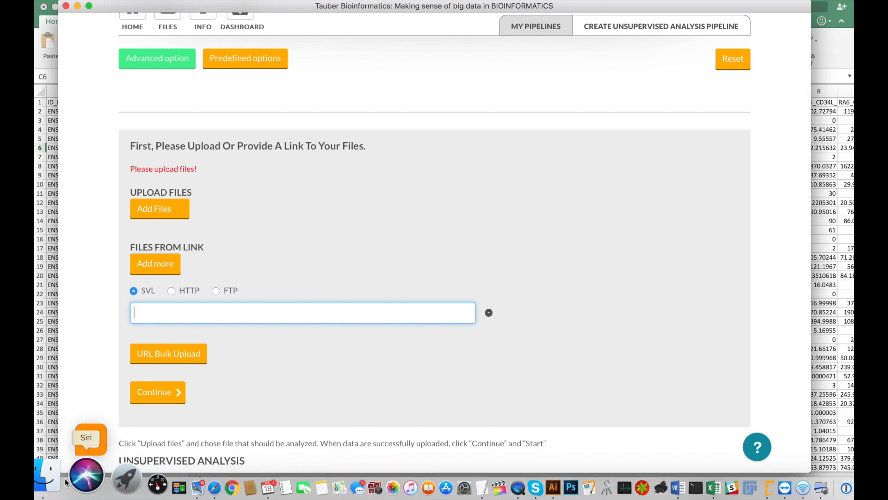
{"action": "left_click", "coordinate": [55, 483]}
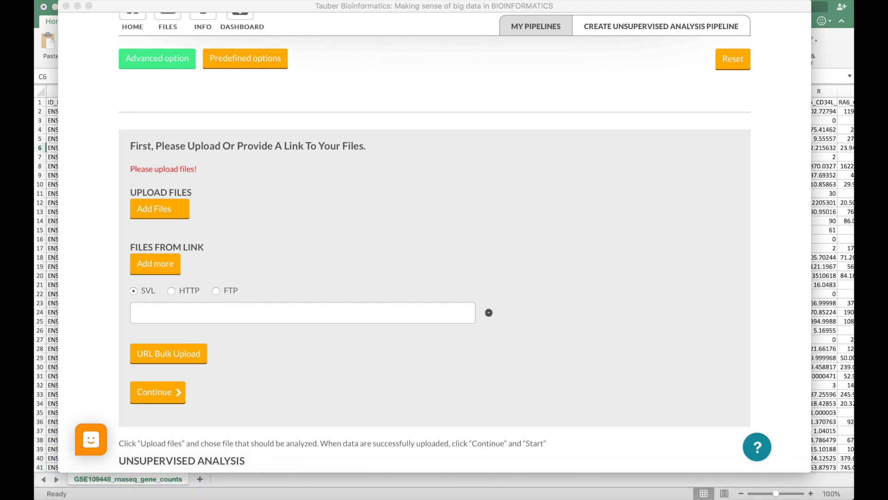
{"action": "left_click_drag", "start_coordinate": [174, 165], "coordinate": [327, 432]}
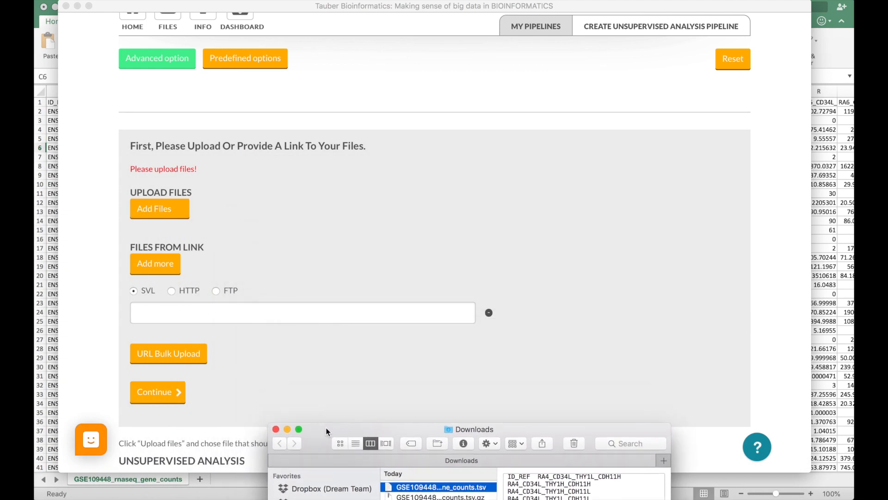
{"action": "left_click", "coordinate": [456, 487]}
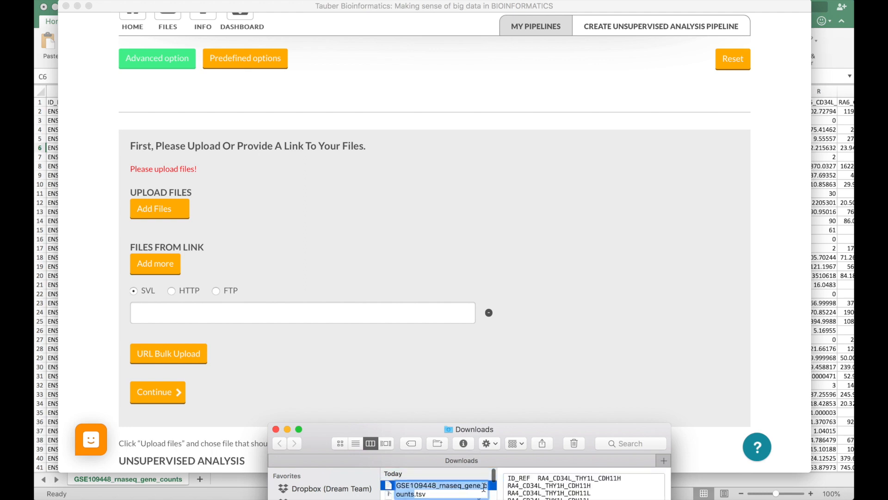
{"action": "left_click", "coordinate": [418, 494]}
{"action": "key", "text": "Delete"}
{"action": "key", "text": "Delete"}
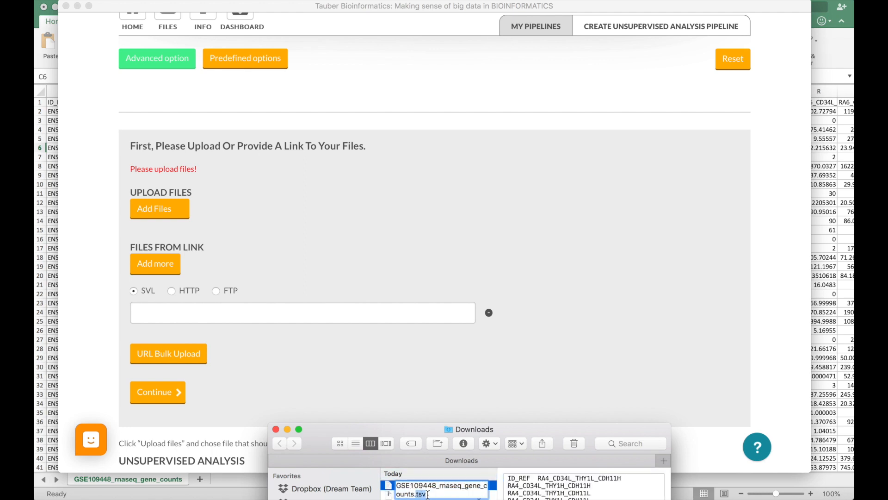
{"action": "type", "text": "xt"}
{"action": "key", "text": "Return"}
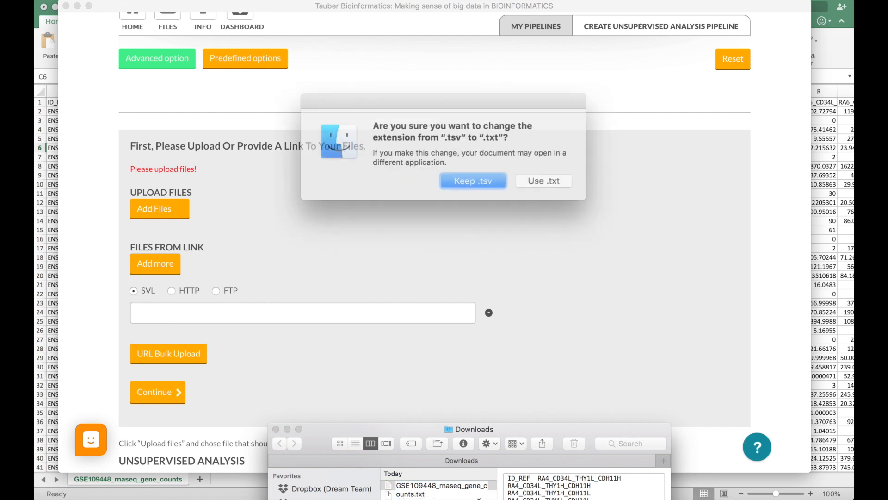
{"action": "left_click", "coordinate": [527, 176]}
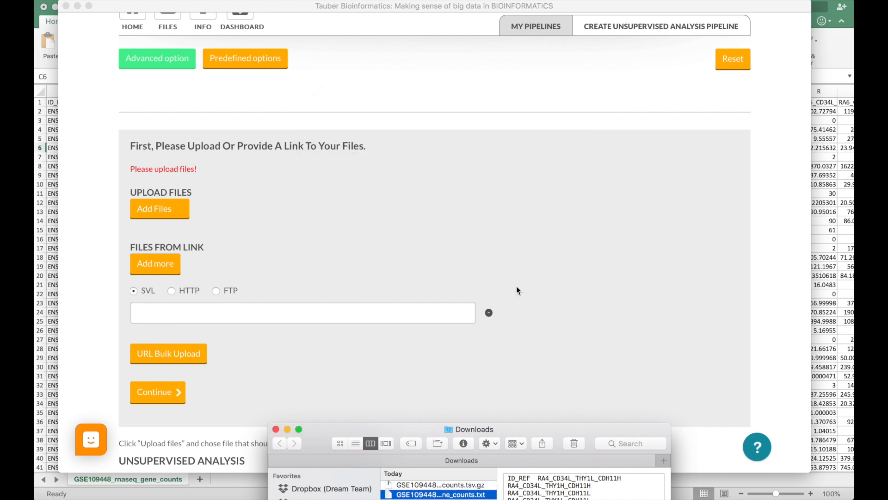
Upload GSE109448_rnaseq_gene_counts.txt from Downloads to the T-BioInfo analysis.
{"action": "left_click", "coordinate": [296, 306]}
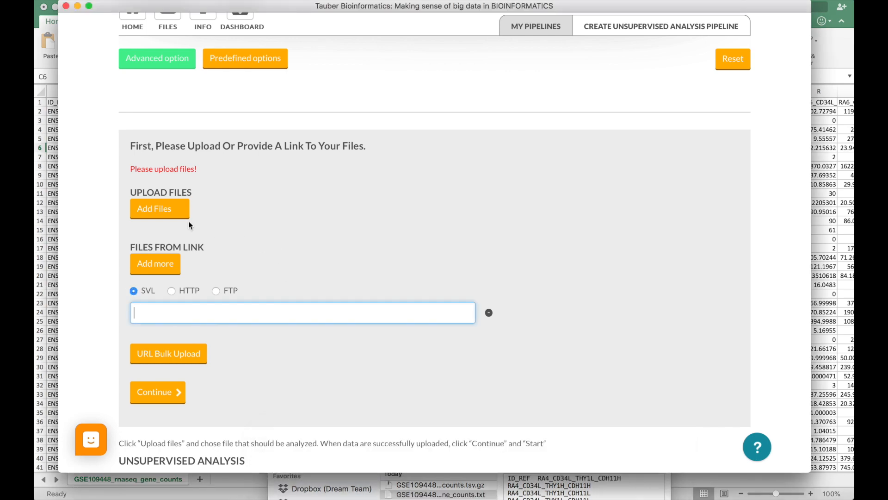
{"action": "left_click", "coordinate": [154, 216]}
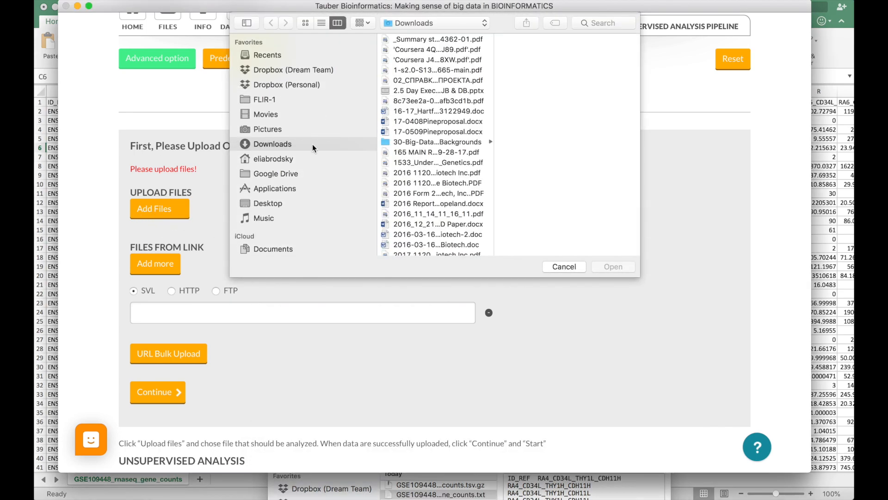
{"action": "left_click", "coordinate": [435, 63]}
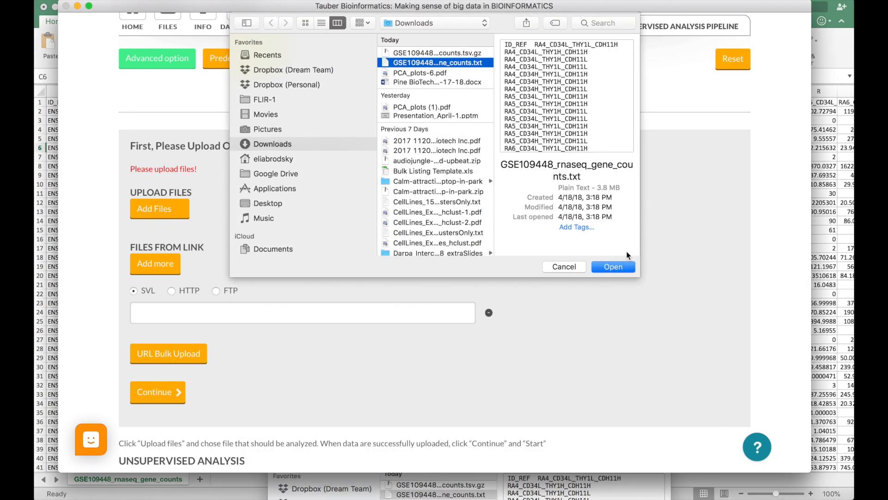
{"action": "left_click", "coordinate": [613, 267]}
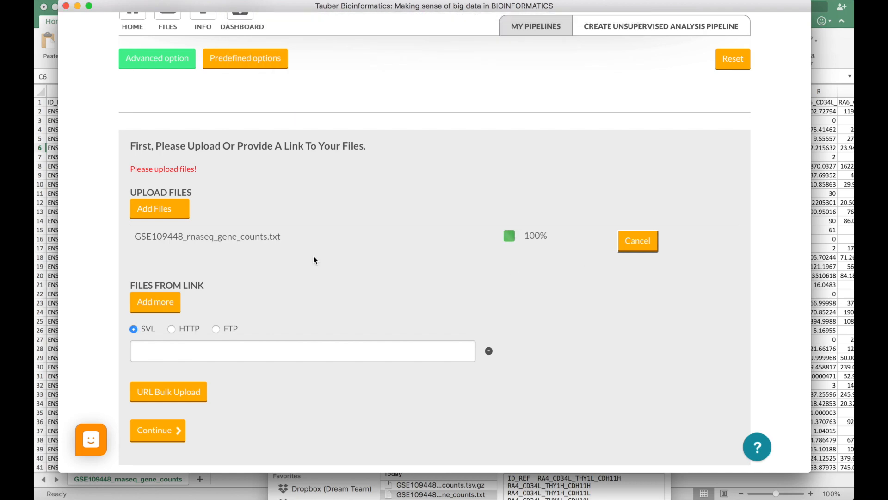
Look at the gene counts spreadsheet in Excel again and return to T-BioInfo.
{"action": "scroll", "coordinate": [314, 257], "scroll_direction": "down", "scroll_amount": 1}
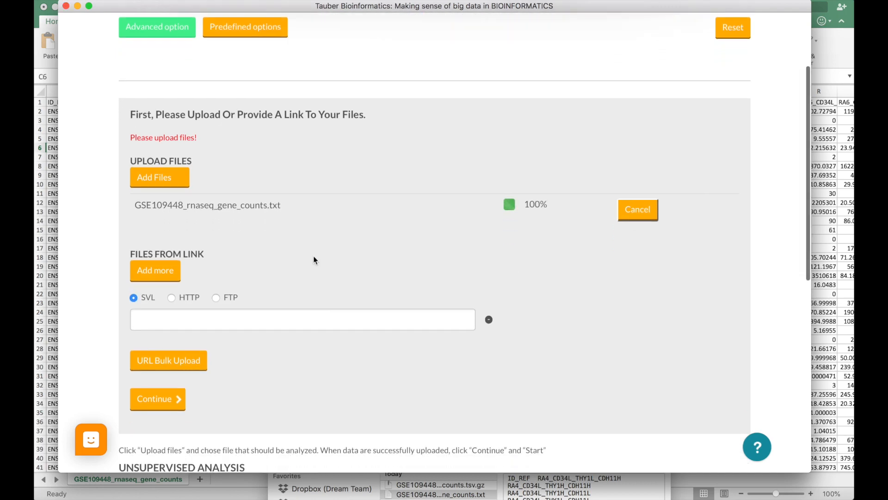
{"action": "left_click", "coordinate": [829, 43]}
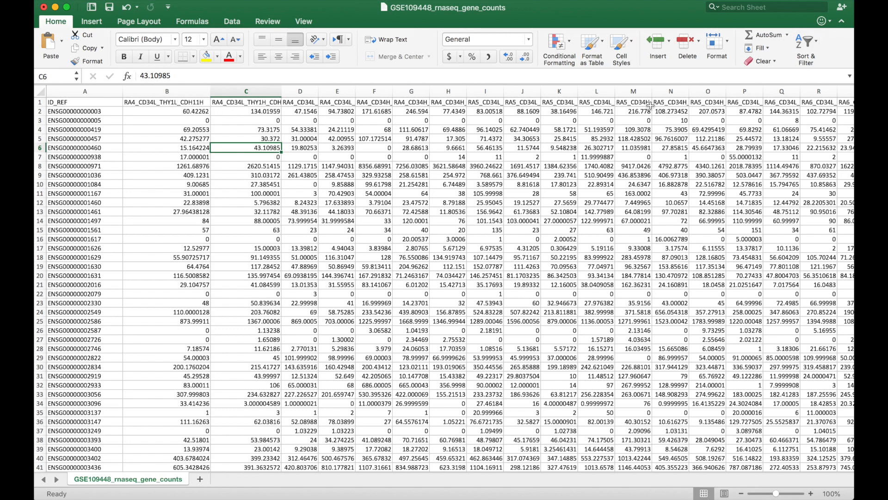
{"action": "key", "text": "super+Tab"}
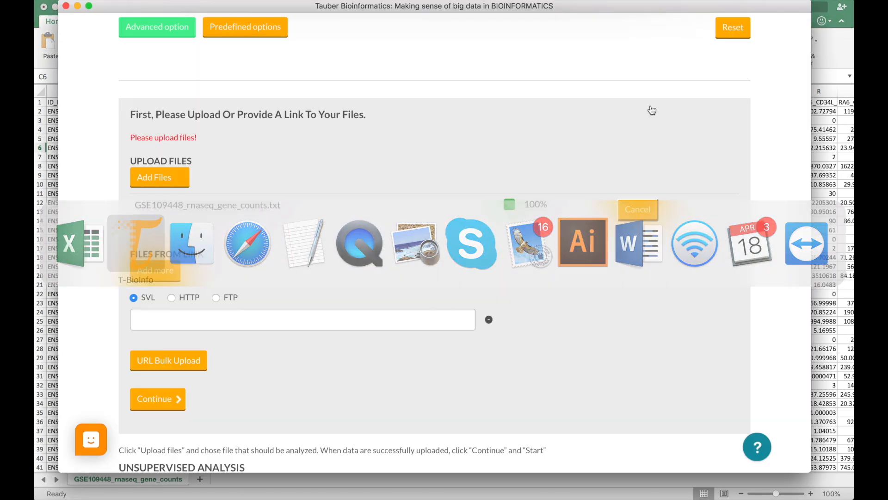
Continue with the uploaded file and set the Start module of the unsupervised analysis pipeline.
{"action": "scroll", "coordinate": [410, 162], "scroll_direction": "down", "scroll_amount": 2}
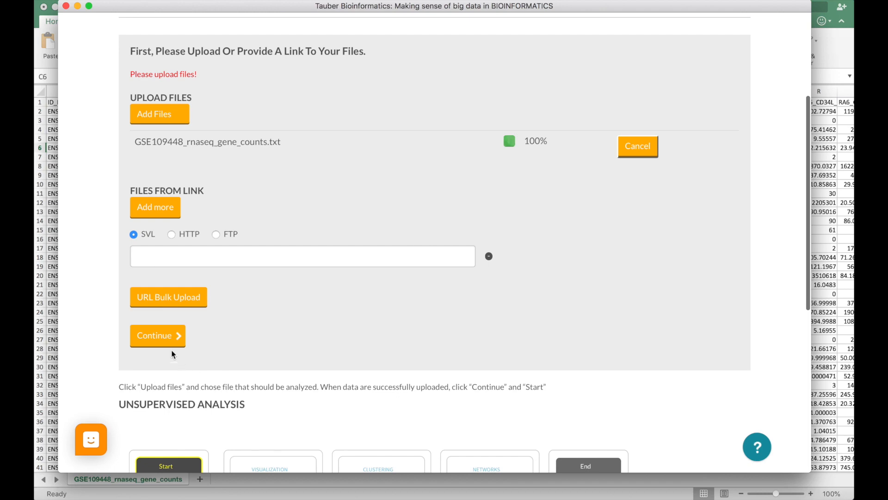
{"action": "left_click", "coordinate": [159, 337]}
{"action": "left_click", "coordinate": [168, 172]}
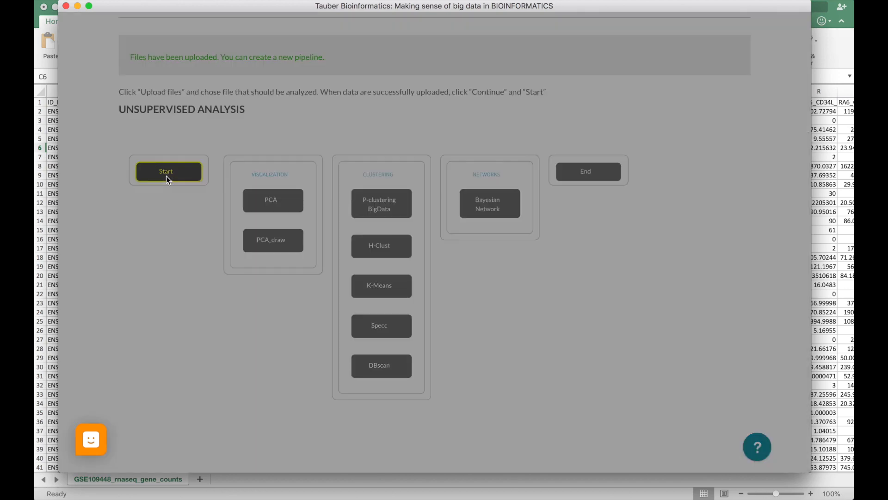
{"action": "left_click", "coordinate": [584, 125]}
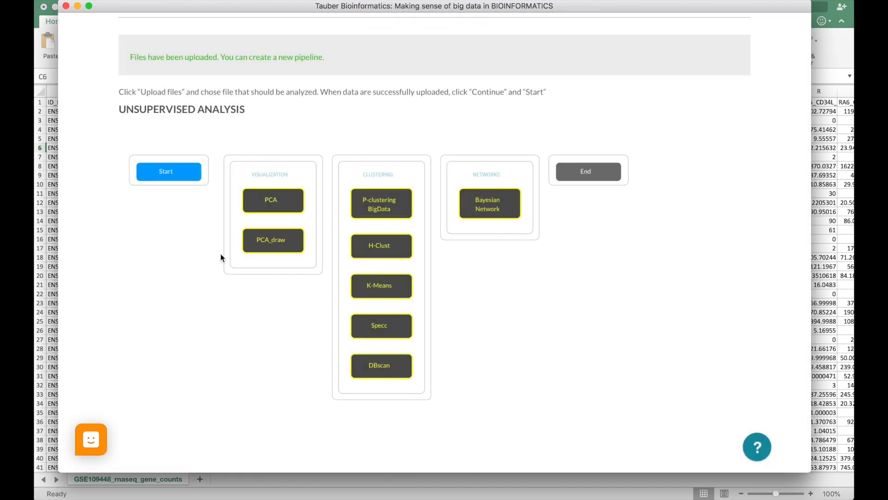
Add the PCA_draw module with 3 PCs, Scale NO, Center YES and Transpose YES, and complete the pipeline with the End module.
{"action": "left_click", "coordinate": [276, 242]}
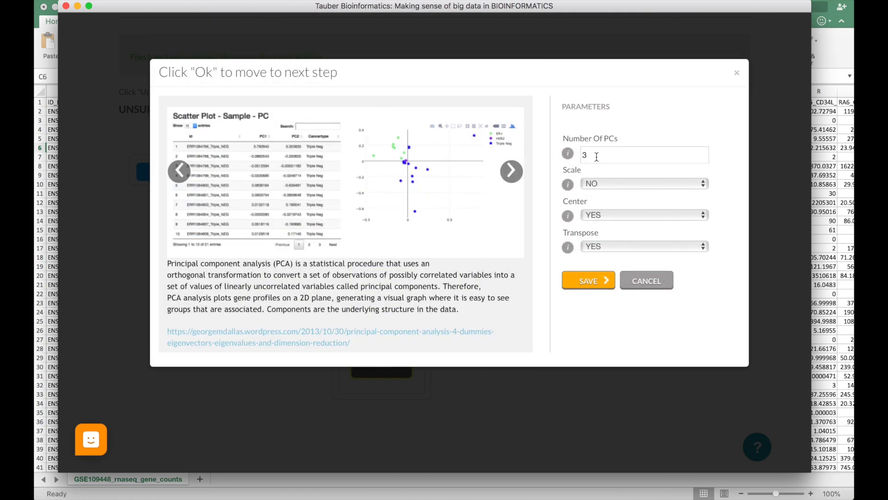
{"action": "left_click", "coordinate": [596, 282]}
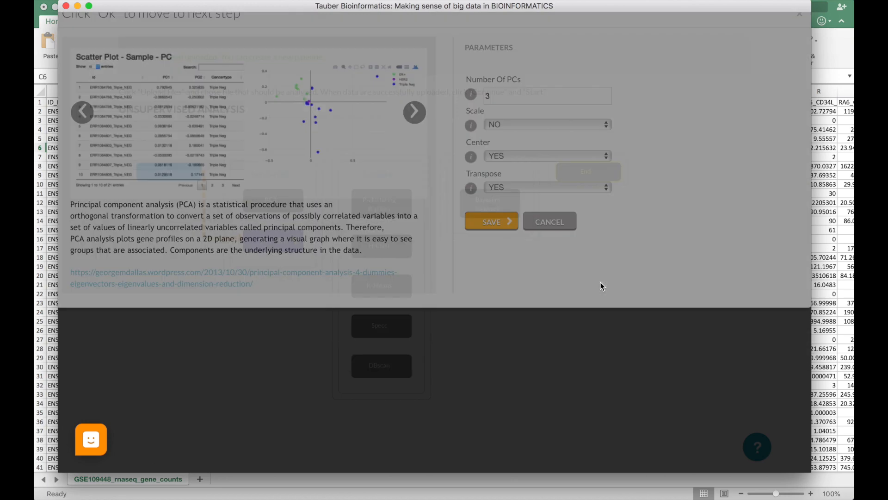
{"action": "left_click", "coordinate": [570, 171]}
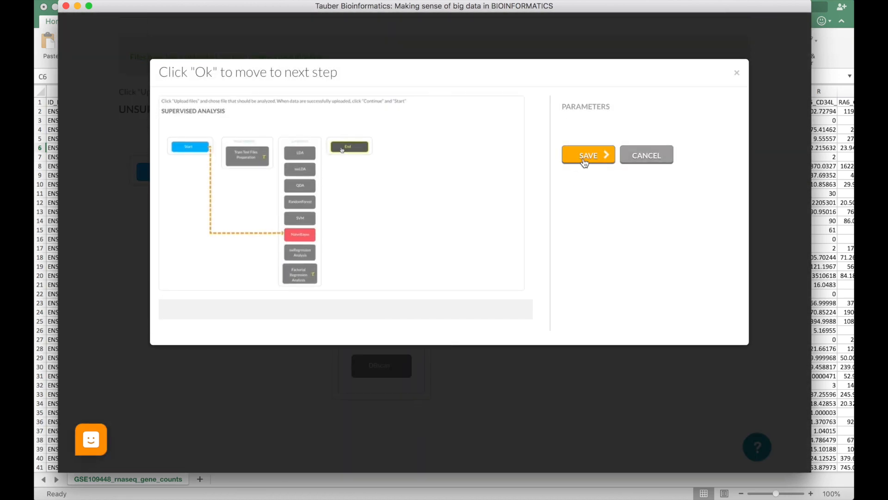
{"action": "left_click", "coordinate": [584, 162]}
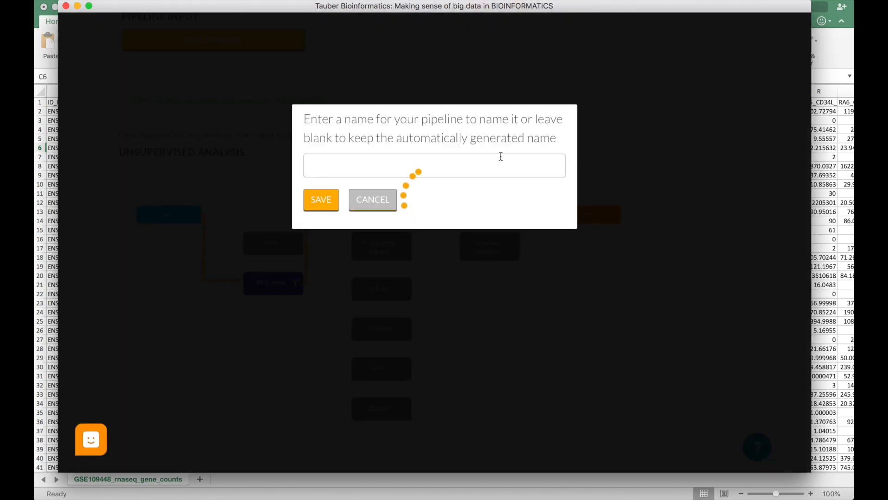
Name the pipeline RA-PCA-counts, save it and run it.
{"action": "left_click", "coordinate": [341, 164]}
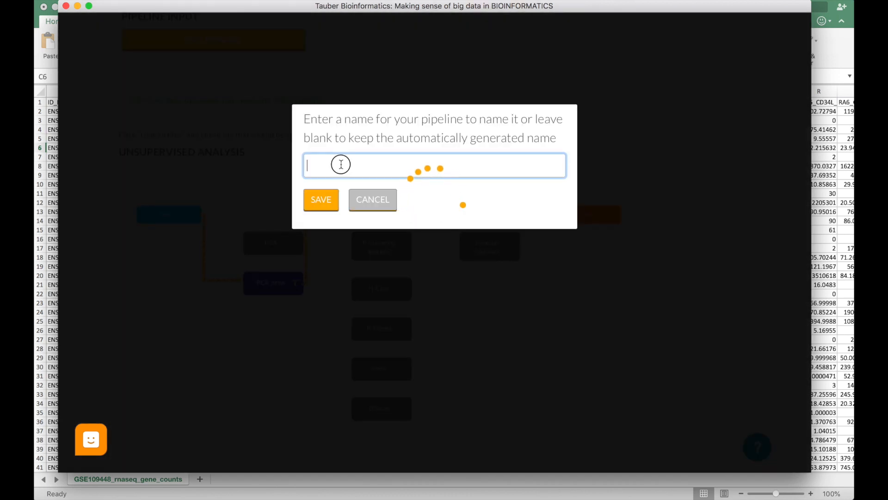
{"action": "type", "text": "RA"}
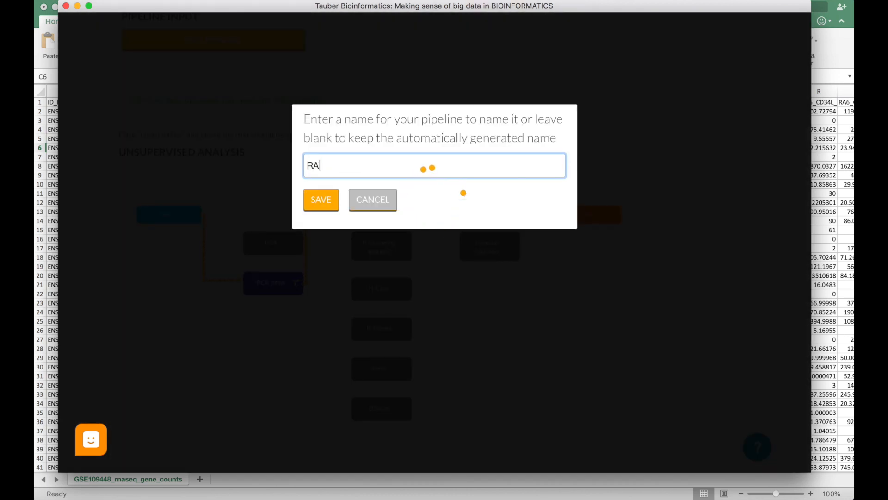
{"action": "type", "text": "-PCA"}
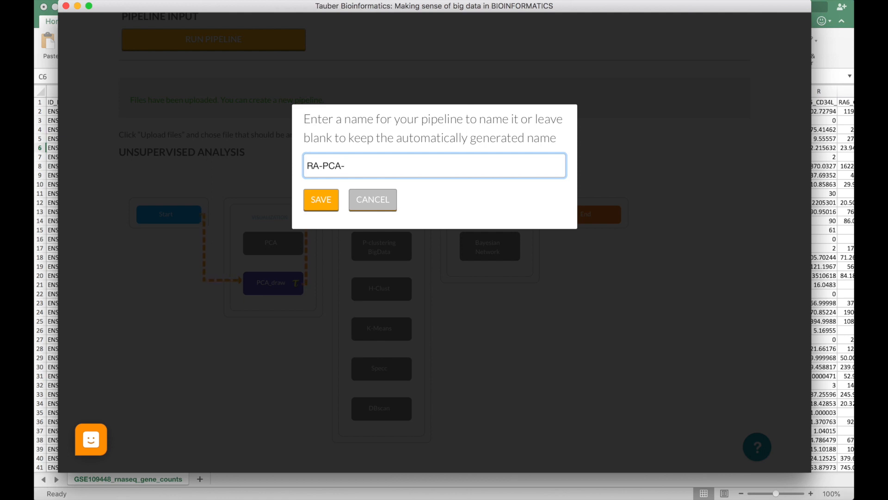
{"action": "type", "text": "-counts"}
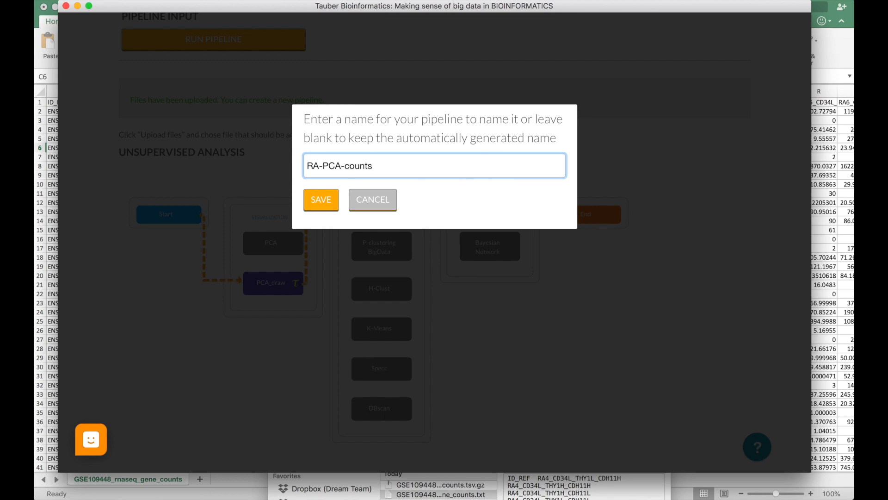
{"action": "left_click", "coordinate": [321, 199]}
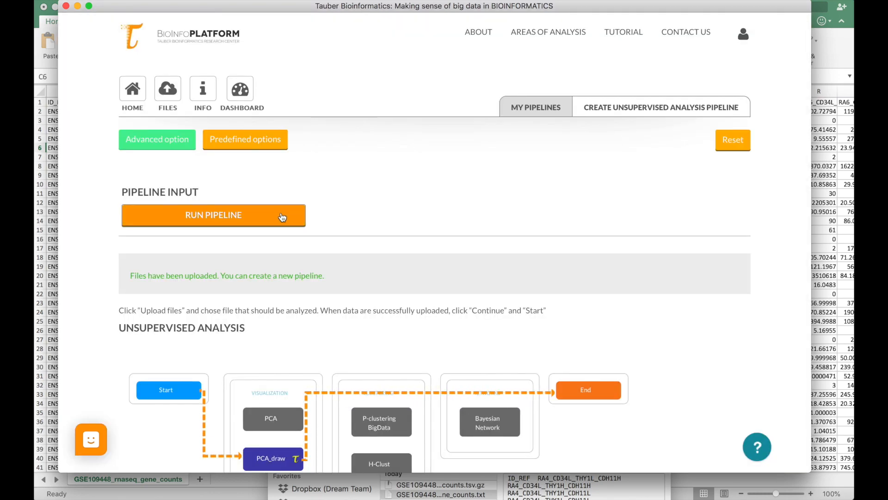
{"action": "left_click", "coordinate": [283, 216]}
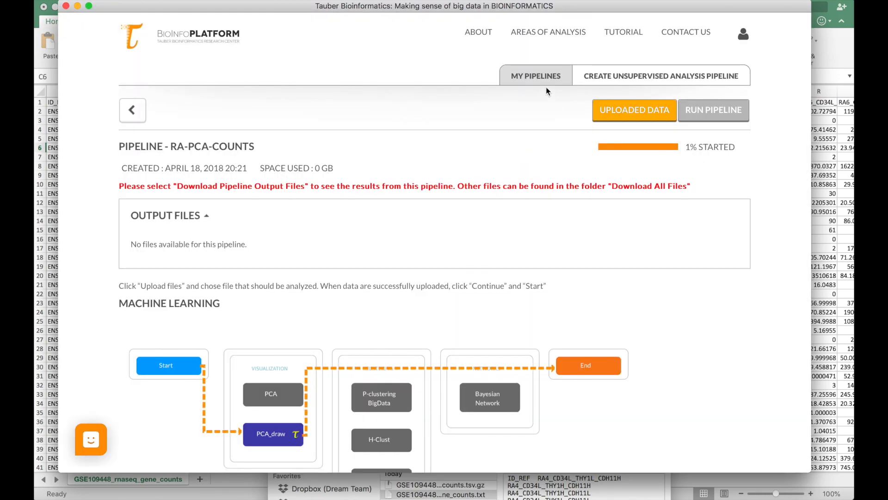
Open the output files of the RA-PCA-counts pipeline and view the plots in PCA_plots.pdf.
{"action": "left_click", "coordinate": [542, 81]}
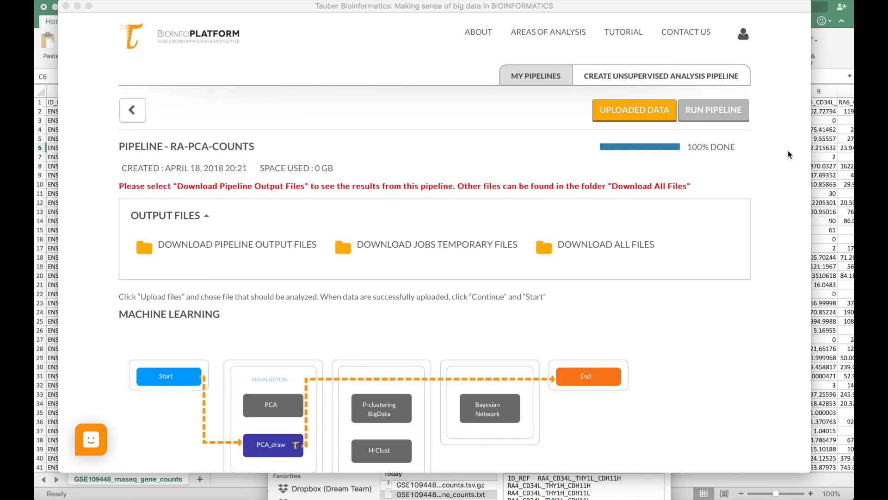
{"action": "scroll", "coordinate": [343, 209], "scroll_direction": "down", "scroll_amount": 1}
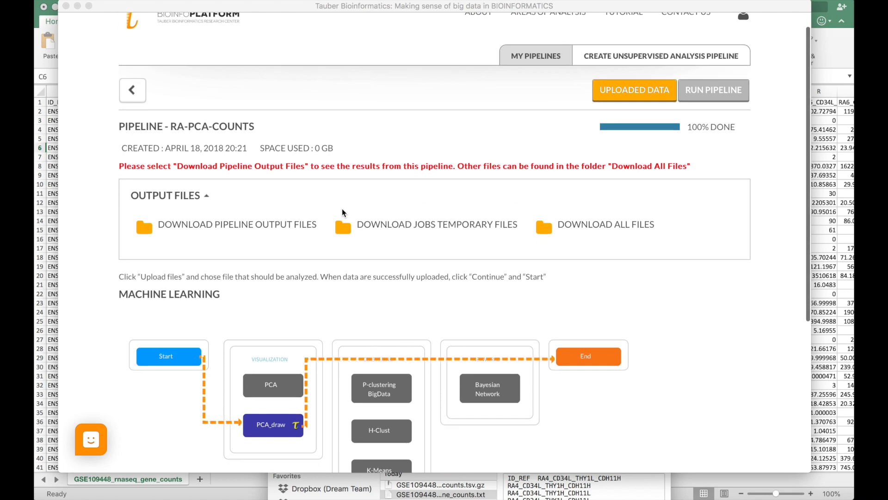
{"action": "scroll", "coordinate": [296, 199], "scroll_direction": "down", "scroll_amount": 2}
{"action": "left_click", "coordinate": [273, 194]}
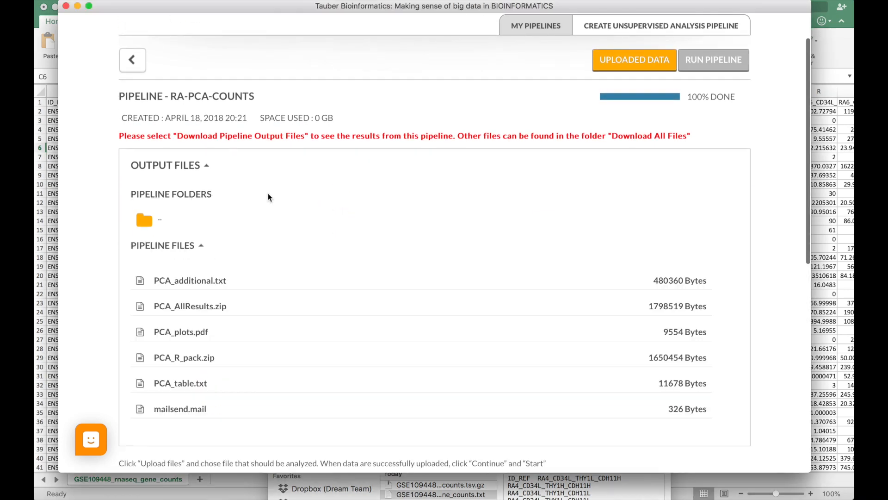
{"action": "scroll", "coordinate": [264, 208], "scroll_direction": "down", "scroll_amount": 1}
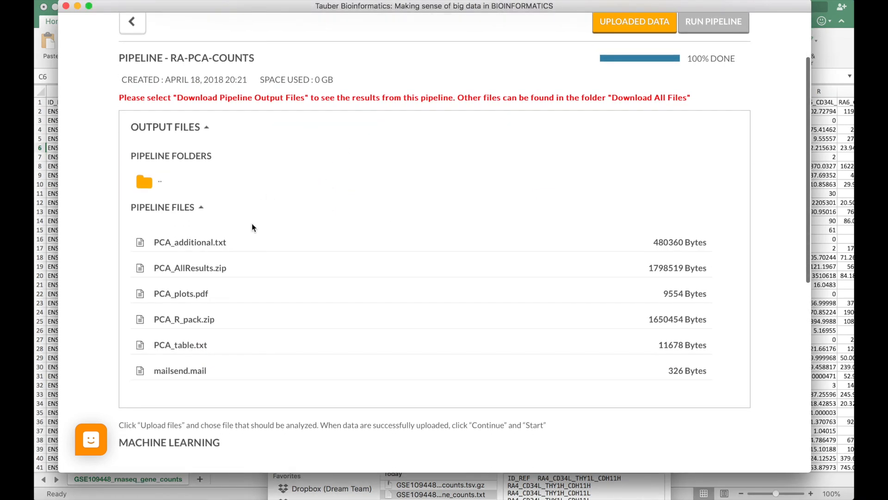
{"action": "left_click", "coordinate": [183, 300]}
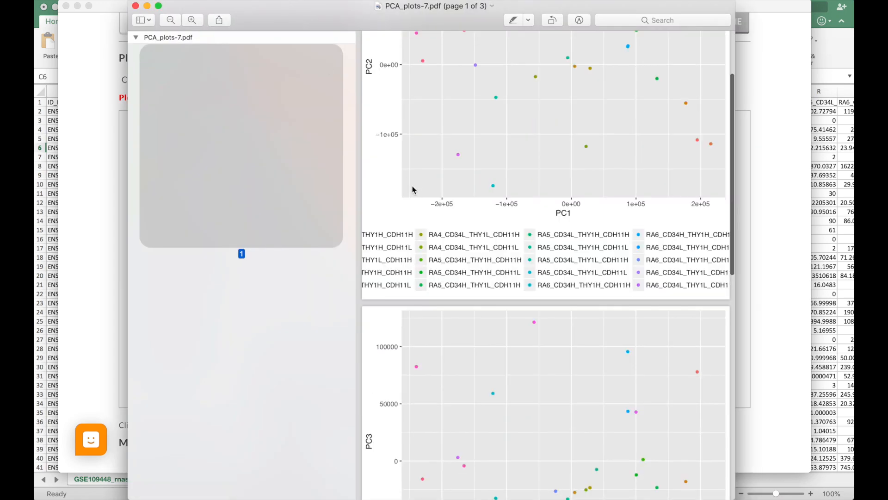
{"action": "scroll", "coordinate": [413, 190], "scroll_direction": "up", "scroll_amount": 5}
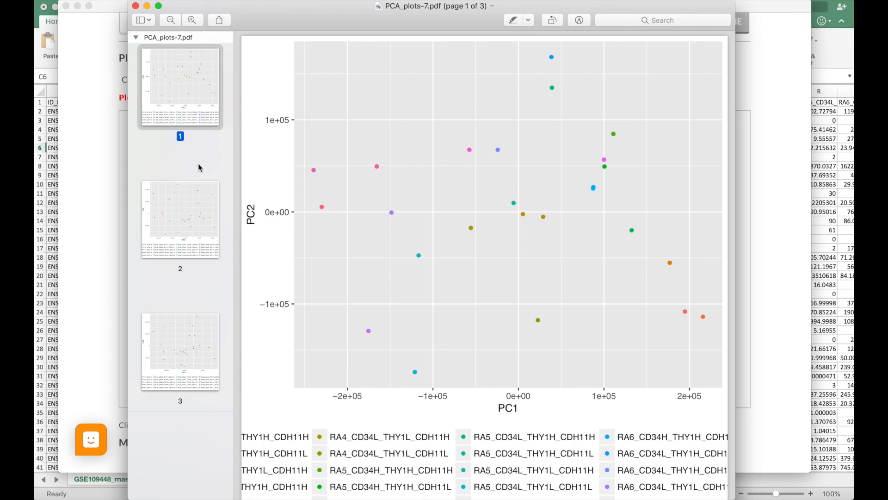
Return to T-BioInfo and start creating a new unsupervised analysis pipeline.
{"action": "left_click", "coordinate": [96, 119]}
{"action": "scroll", "coordinate": [327, 158], "scroll_direction": "up", "scroll_amount": 3}
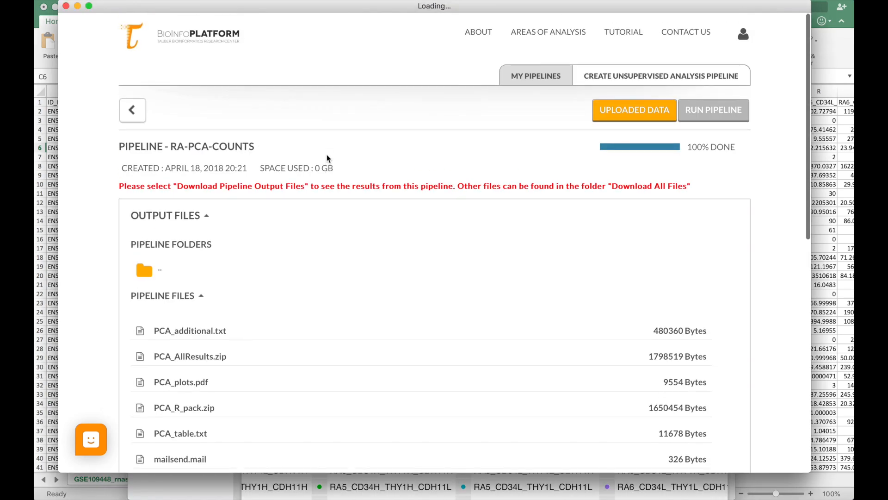
{"action": "left_click", "coordinate": [620, 77]}
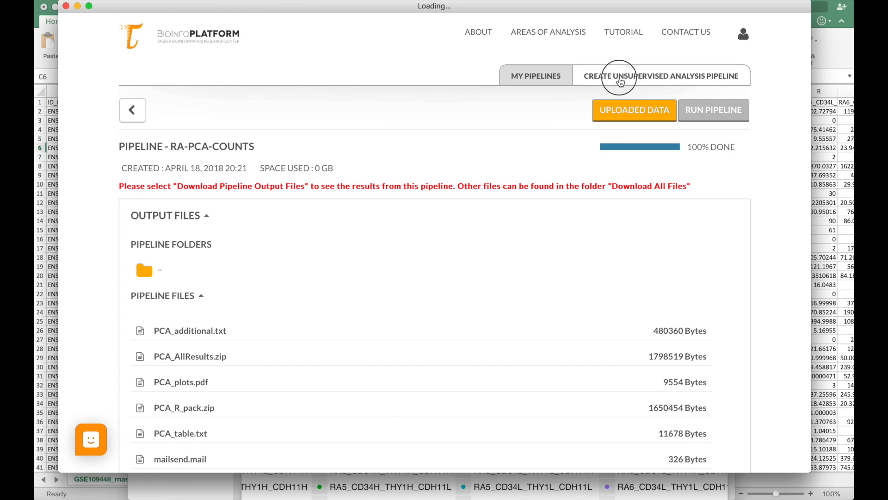
{"action": "scroll", "coordinate": [436, 115], "scroll_direction": "down", "scroll_amount": 3}
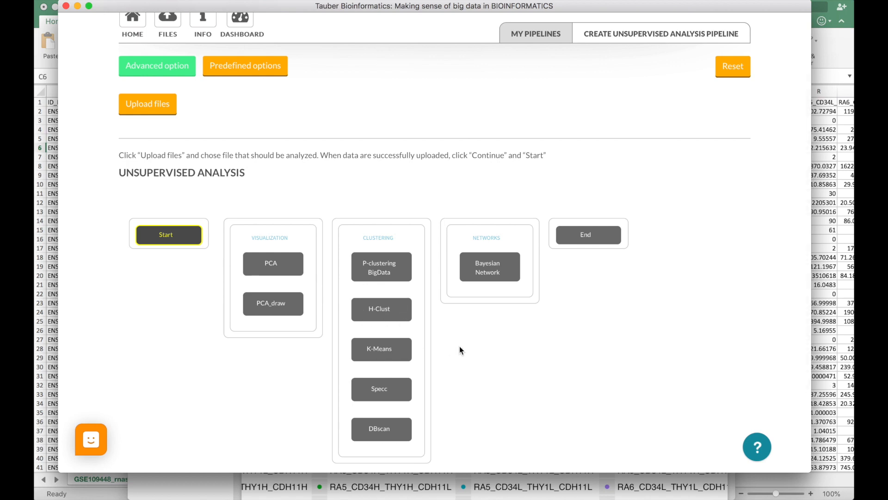
Upload GSE109448_rnaseq_gene_counts.txt from Downloads to the new pipeline and continue with it.
{"action": "left_click", "coordinate": [151, 109]}
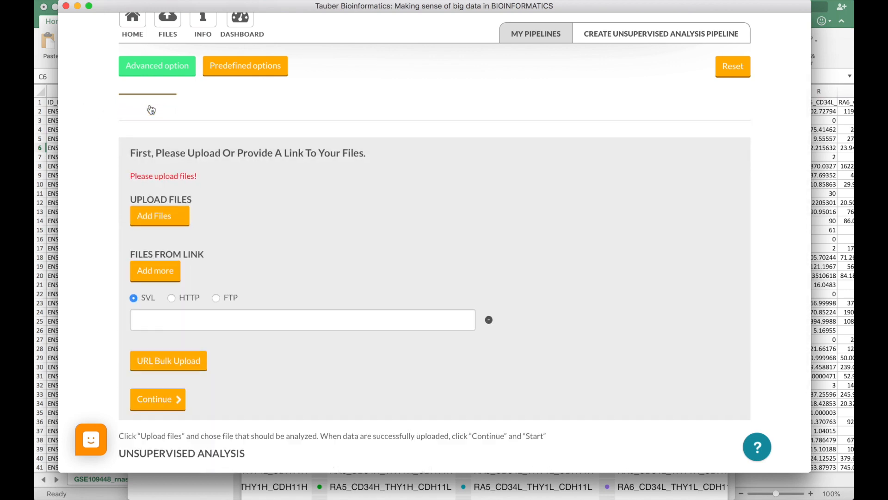
{"action": "left_click", "coordinate": [170, 218]}
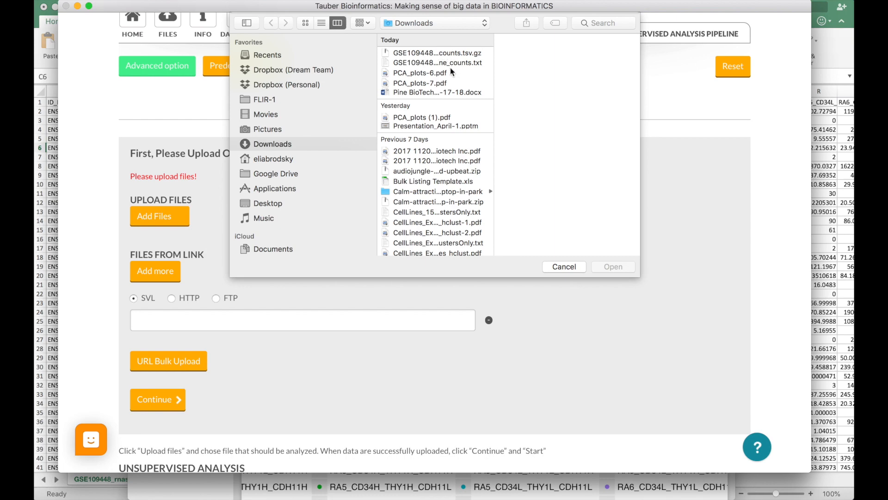
{"action": "left_click", "coordinate": [450, 65]}
{"action": "left_click", "coordinate": [620, 268]}
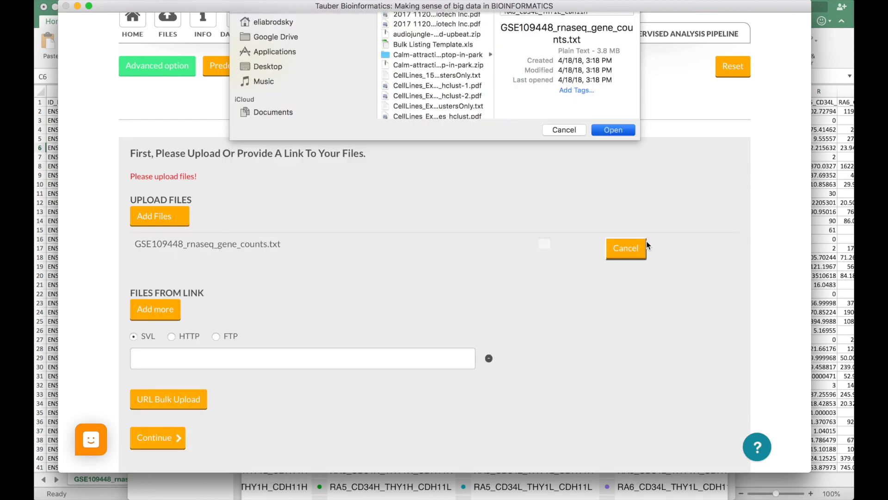
{"action": "scroll", "coordinate": [356, 215], "scroll_direction": "down", "scroll_amount": 3}
{"action": "left_click", "coordinate": [160, 361]}
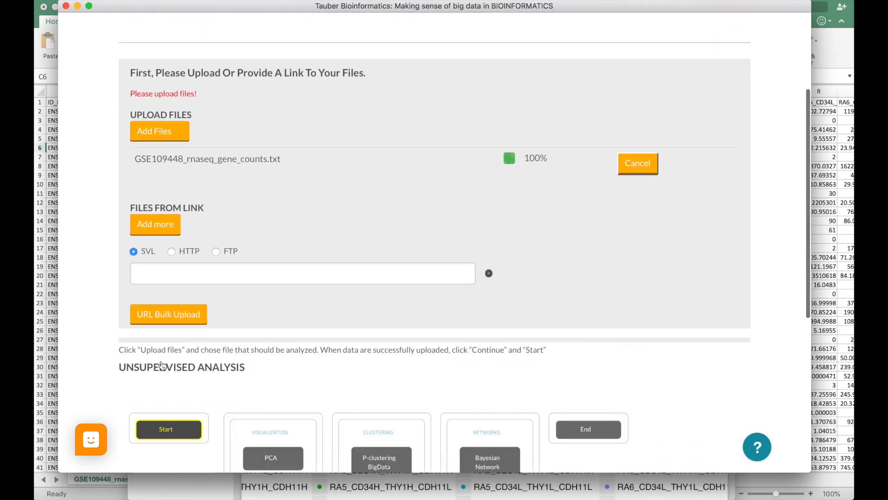
Build the pipeline from Start through H-Clust to End, using ward.D2 linkage, Euclidean distance, 5 expected clusters and transpose TRUE.
{"action": "left_click", "coordinate": [175, 200]}
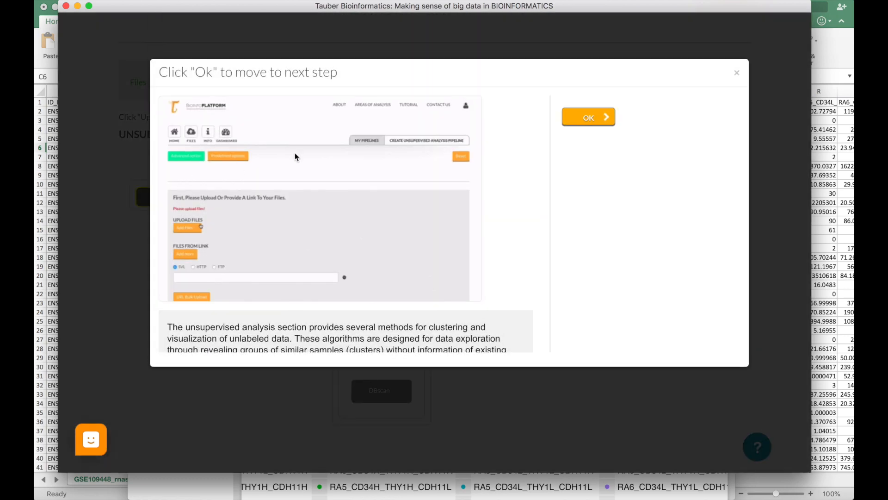
{"action": "left_click", "coordinate": [576, 119]}
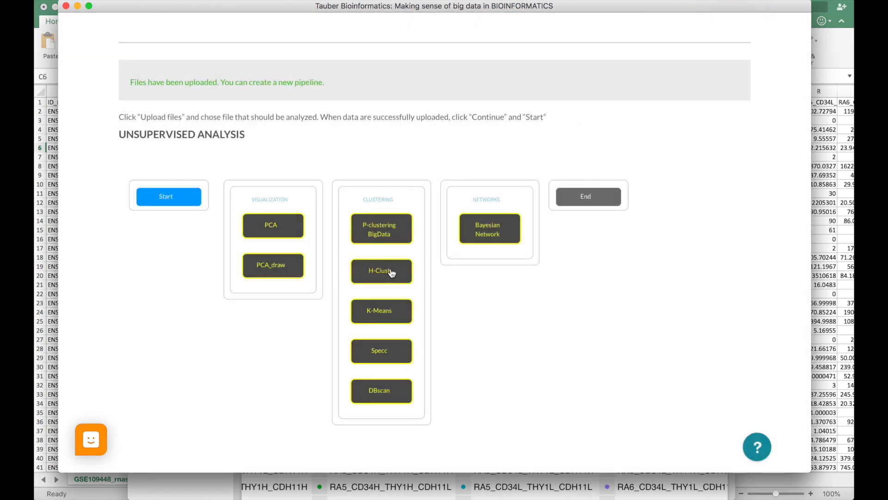
{"action": "left_click", "coordinate": [390, 272]}
{"action": "left_click", "coordinate": [606, 151]}
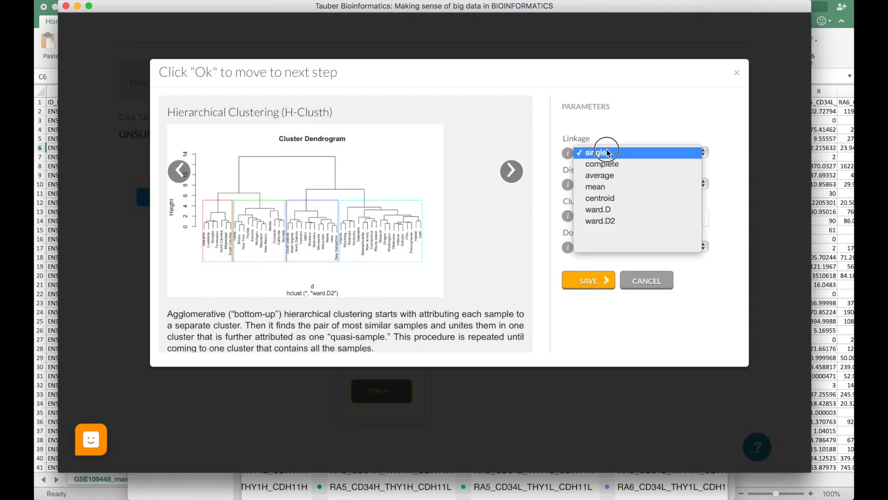
{"action": "left_click", "coordinate": [606, 220]}
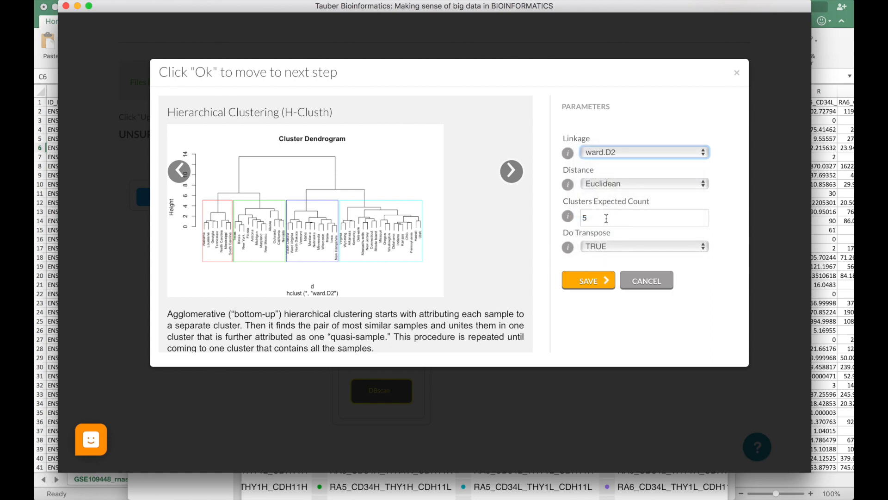
{"action": "left_click", "coordinate": [589, 279]}
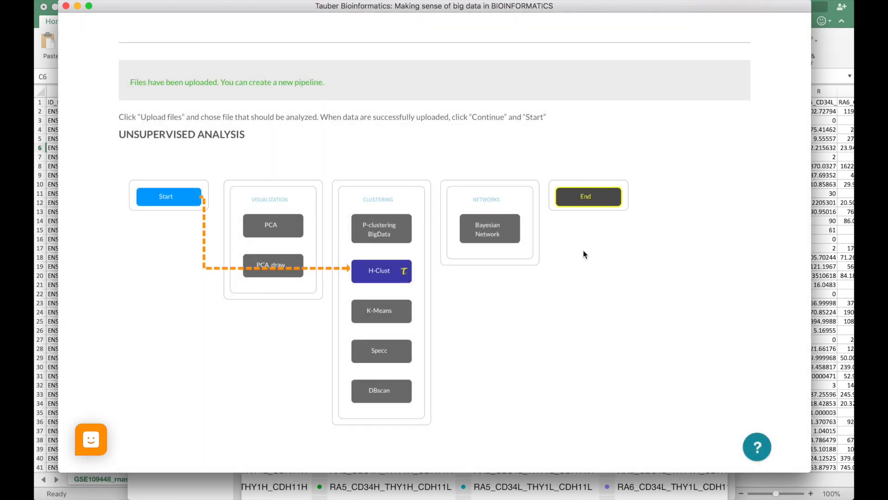
{"action": "left_click", "coordinate": [586, 198]}
{"action": "left_click", "coordinate": [589, 154]}
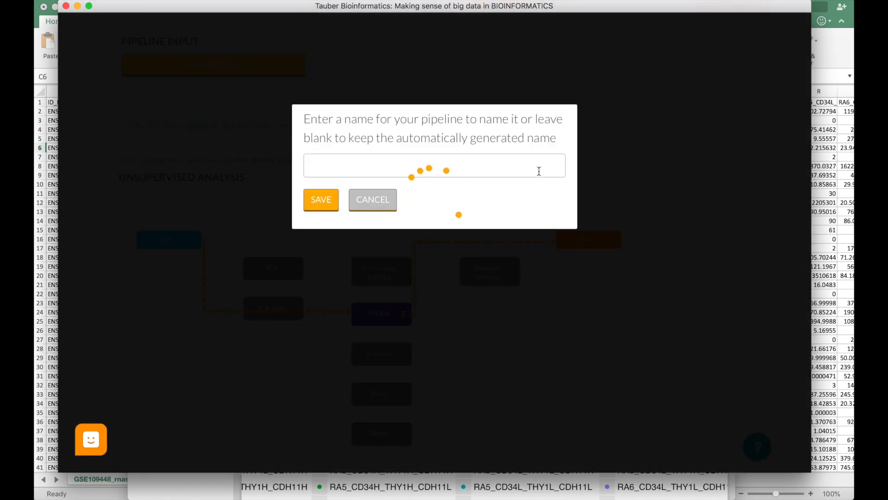
Save the clustering pipeline under the name RA-H-clust and run it.
{"action": "left_click", "coordinate": [363, 157]}
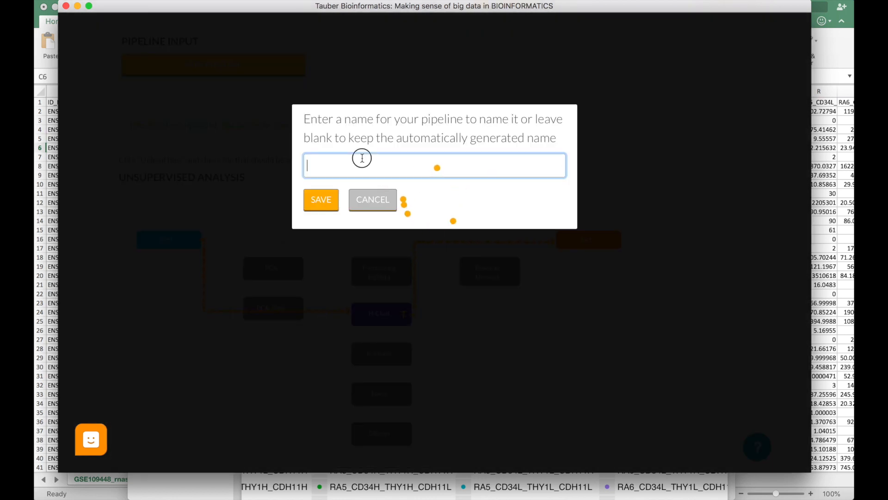
{"action": "type", "text": "RA-H-clust"}
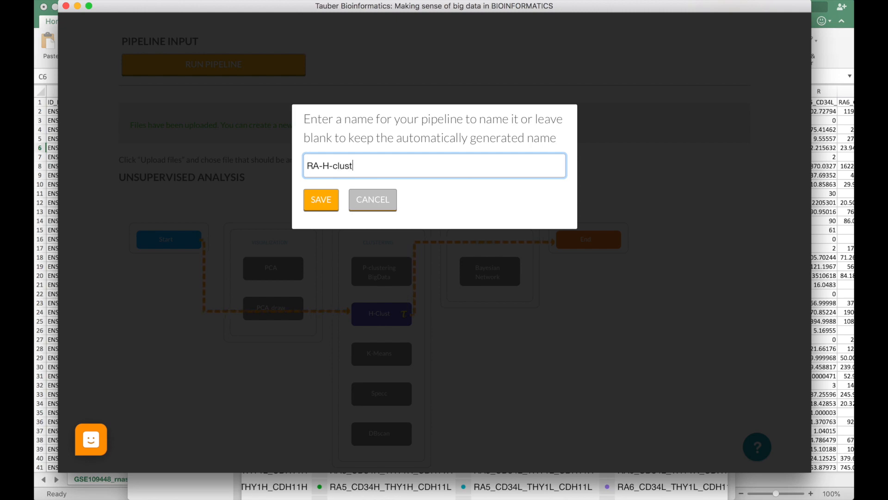
{"action": "left_click", "coordinate": [320, 200]}
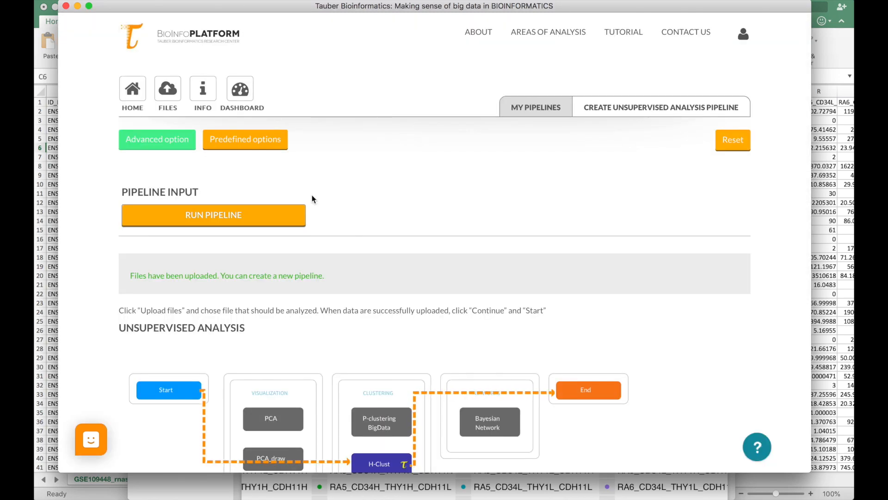
{"action": "left_click", "coordinate": [287, 214]}
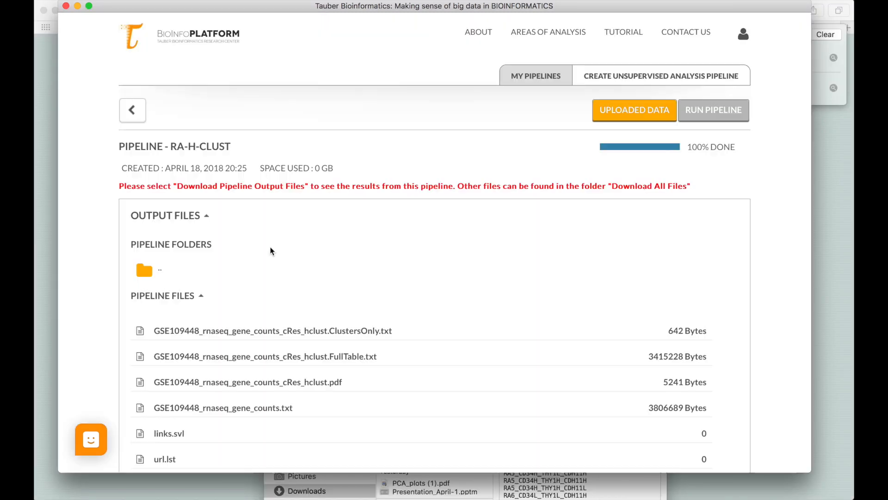
Open GSE109448_rnaseq_gene_counts_cRes_hclust.pdf from the pipeline files and examine the sample labels in the cluster dendrogram.
{"action": "scroll", "coordinate": [271, 247], "scroll_direction": "down", "scroll_amount": 3}
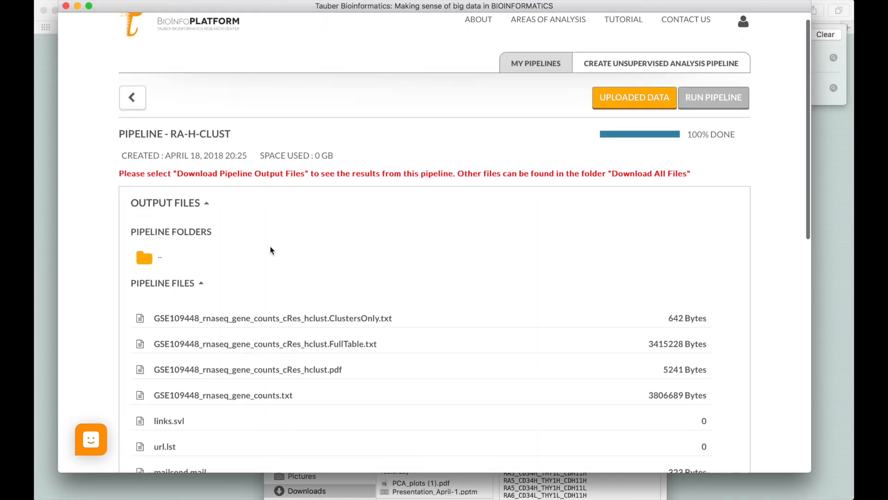
{"action": "left_click", "coordinate": [322, 290]}
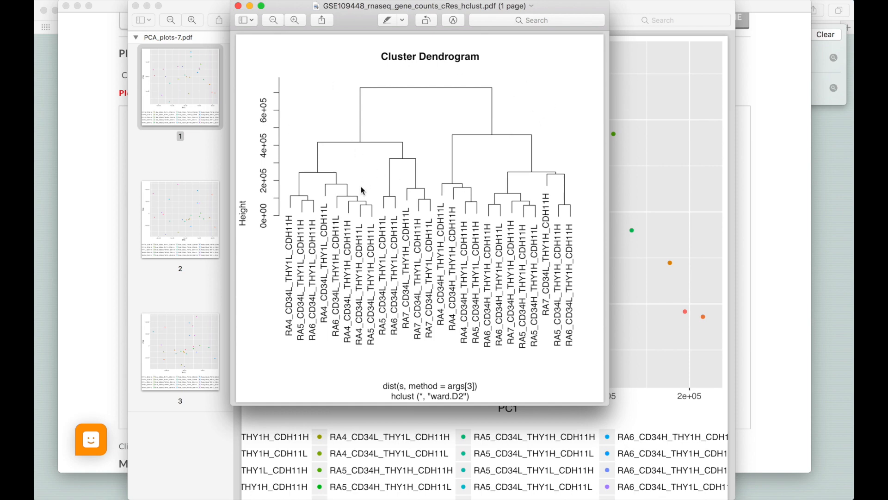
{"action": "left_click_drag", "start_coordinate": [348, 218], "coordinate": [348, 343]}
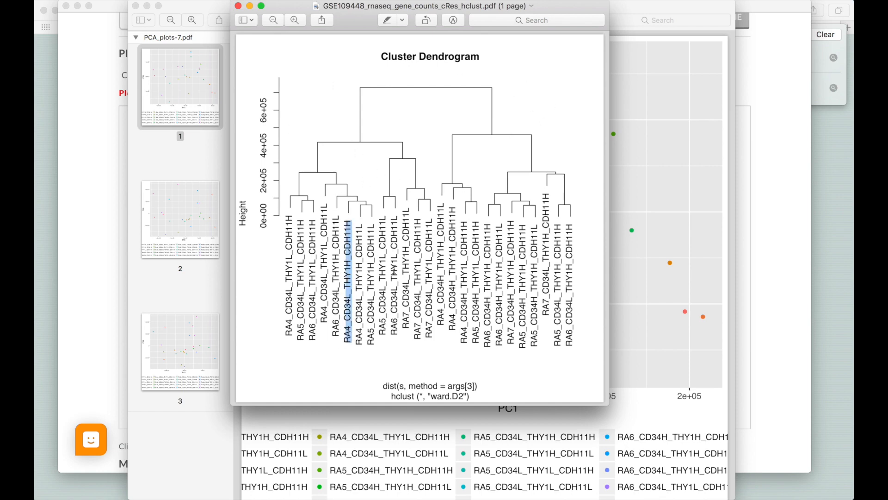
{"action": "left_click_drag", "start_coordinate": [387, 210], "coordinate": [399, 352]}
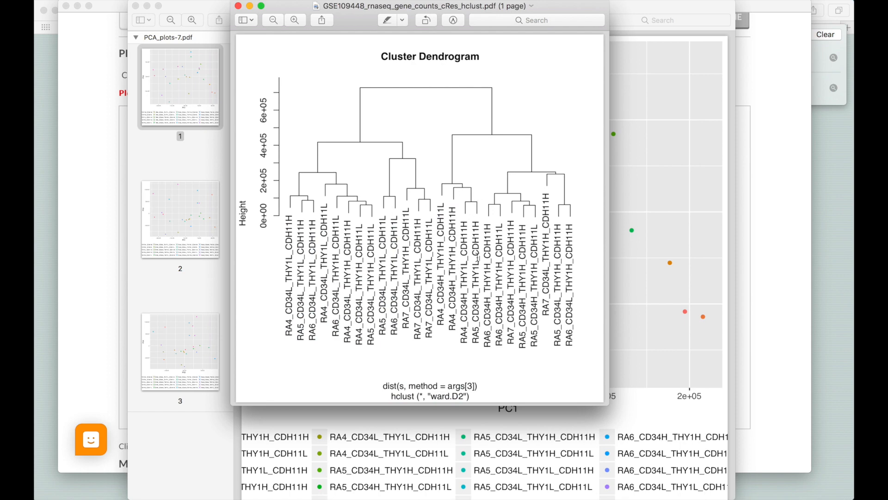
Switch to Safari to view the supplementary files of the GSE109448 record on GEO.
{"action": "key", "text": "super+Tab"}
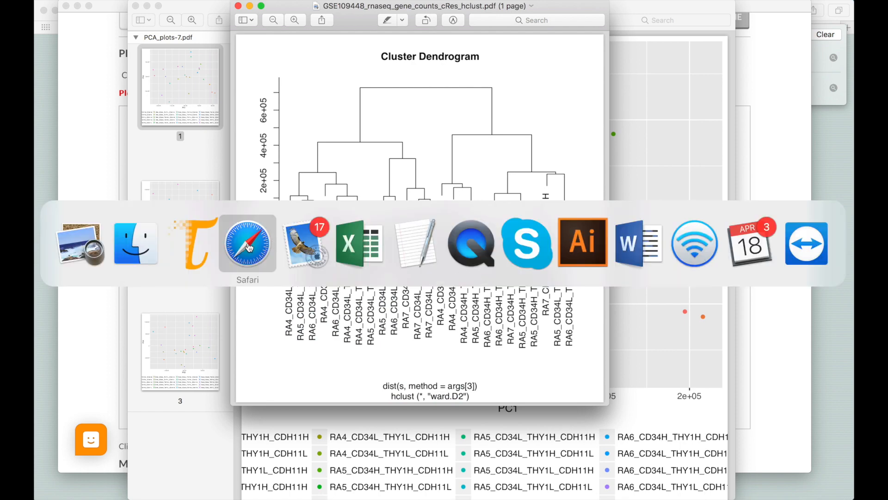
{"action": "left_click", "coordinate": [249, 248]}
{"action": "key", "text": "super+Tab"}
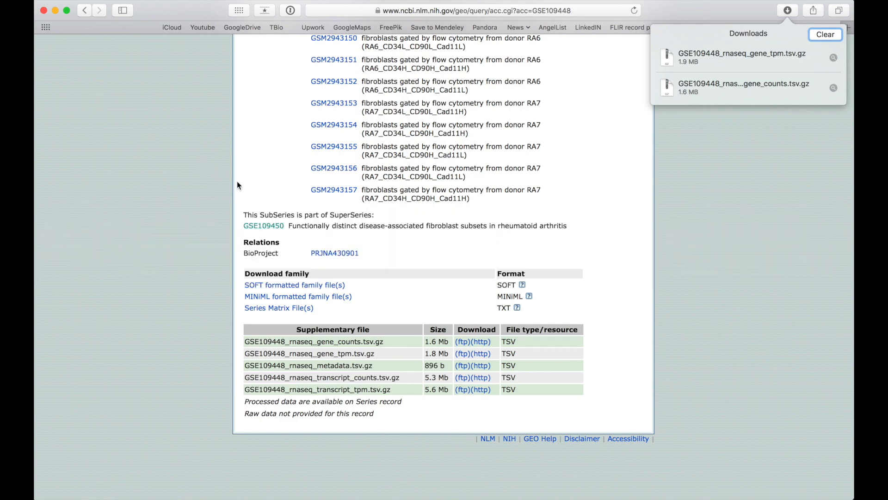
Examine the overall design and the donor and surface-marker labels in the sample list of the GSE109448 record.
{"action": "scroll", "coordinate": [237, 185], "scroll_direction": "up", "scroll_amount": 20}
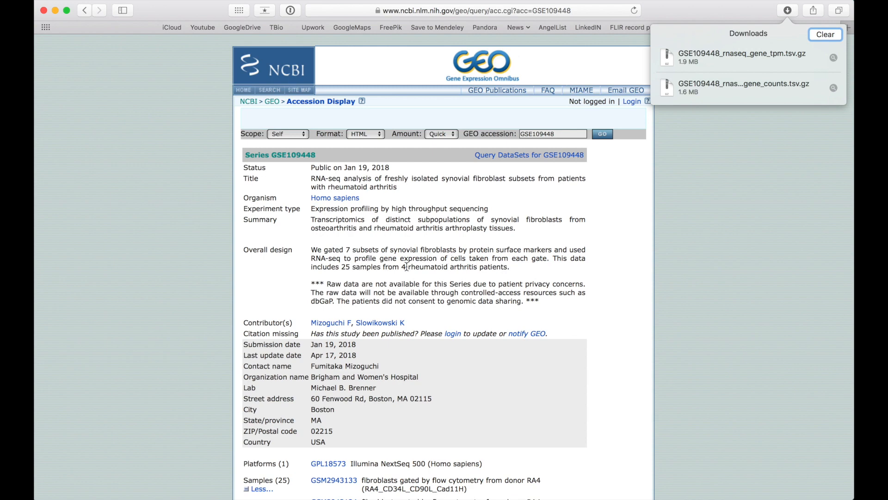
{"action": "scroll", "coordinate": [406, 266], "scroll_direction": "down", "scroll_amount": 5}
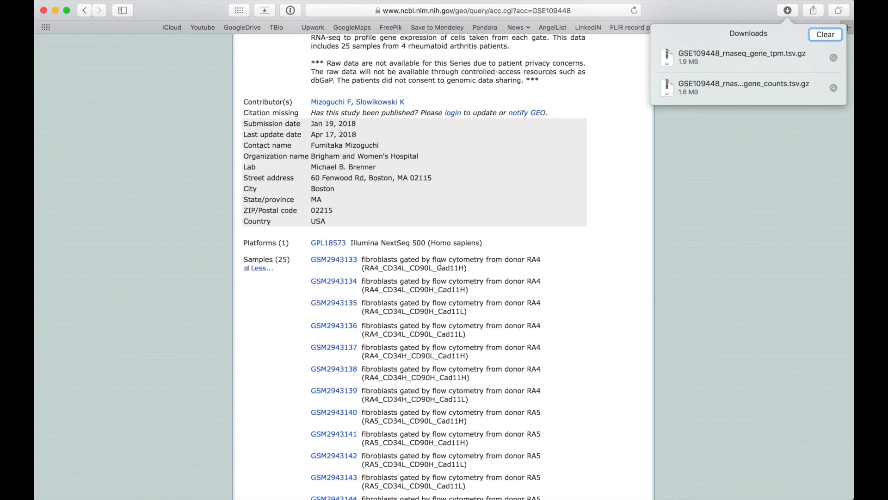
{"action": "left_click", "coordinate": [538, 261]}
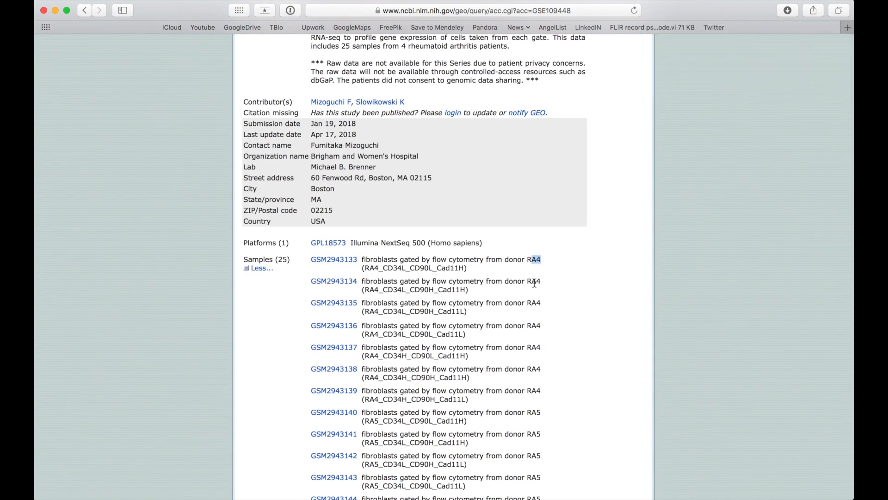
{"action": "left_click_drag", "start_coordinate": [531, 281], "coordinate": [550, 283]}
{"action": "scroll", "coordinate": [560, 300], "scroll_direction": "down", "scroll_amount": 8}
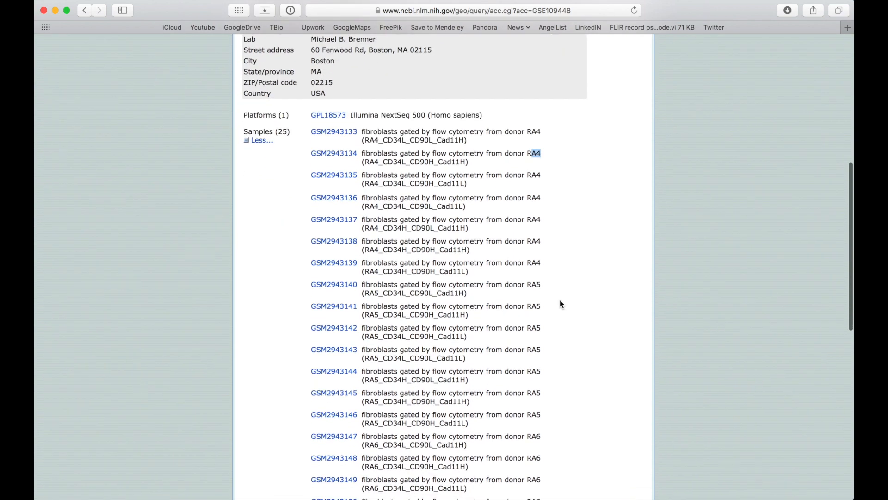
{"action": "scroll", "coordinate": [560, 301], "scroll_direction": "down", "scroll_amount": 2}
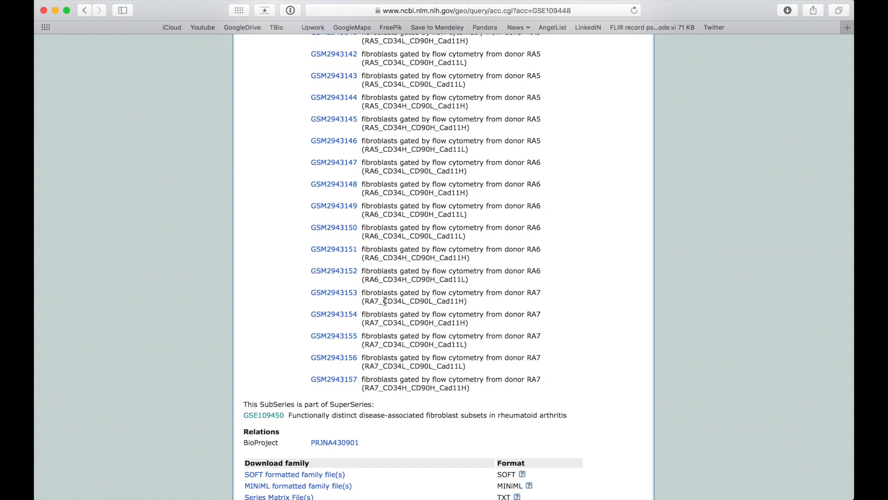
{"action": "left_click_drag", "start_coordinate": [383, 301], "coordinate": [468, 300]}
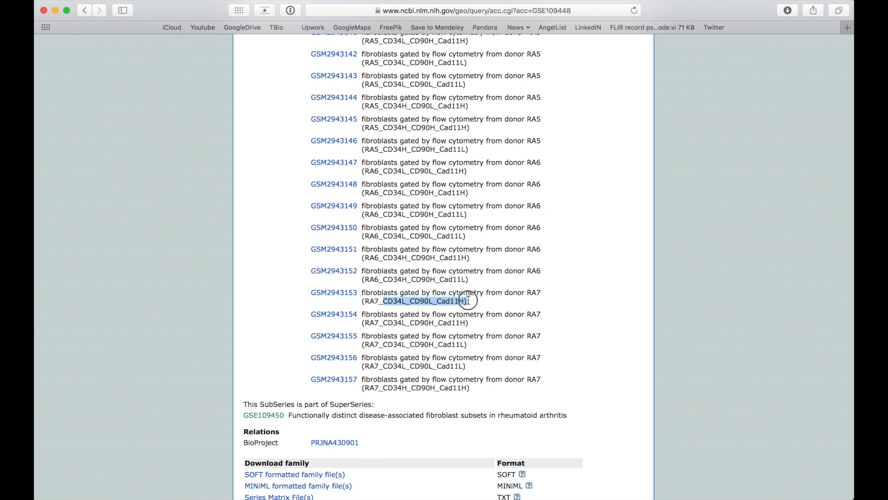